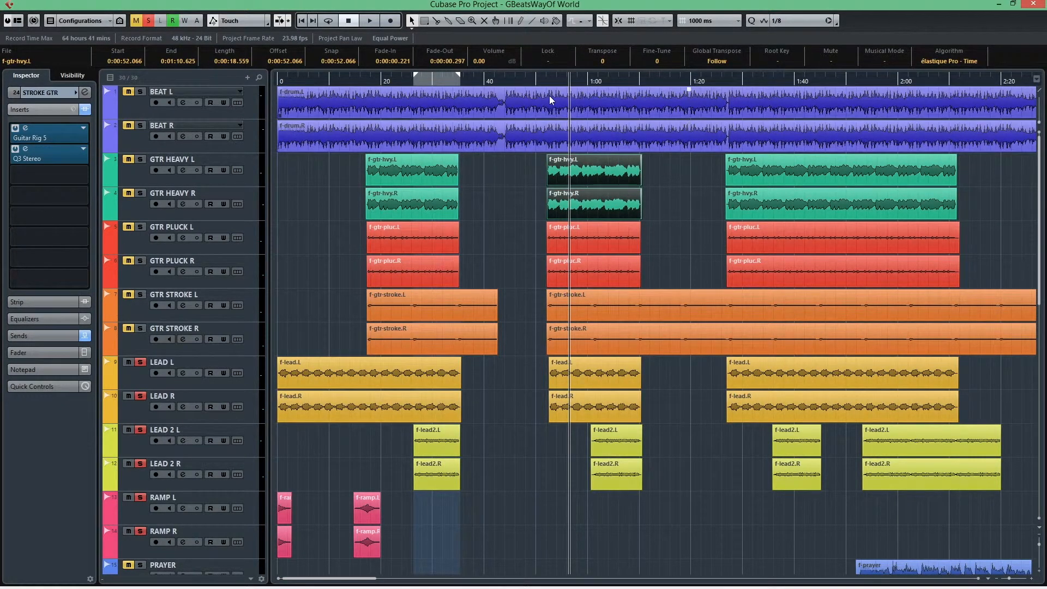
Step: Play back the soloed LEAD, LEAD 2 and RAMP tracks from about 0:51 and stop playback
click(544, 79)
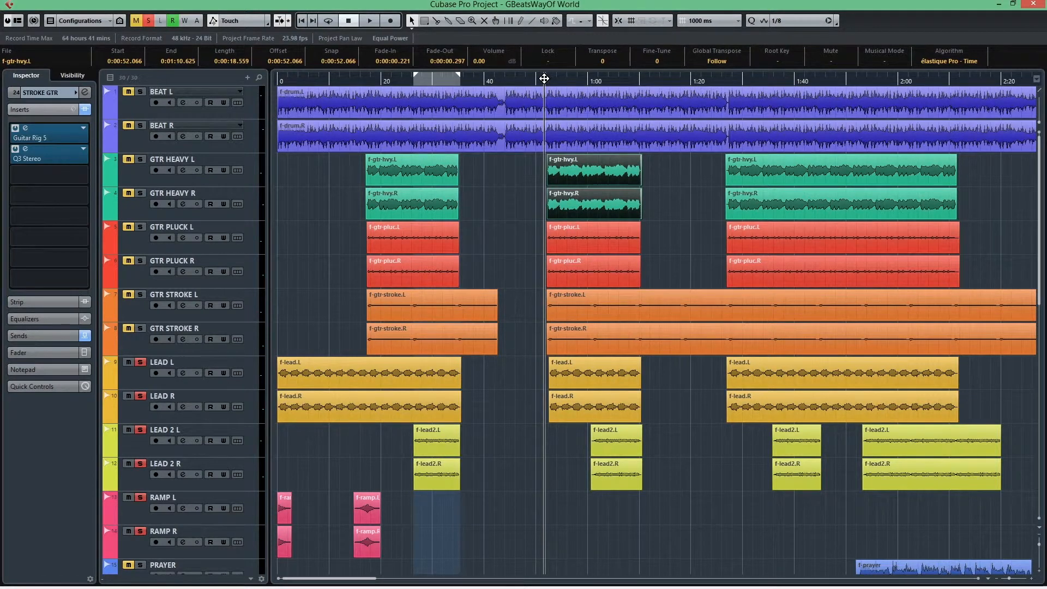
scroll(562, 321, down, 3)
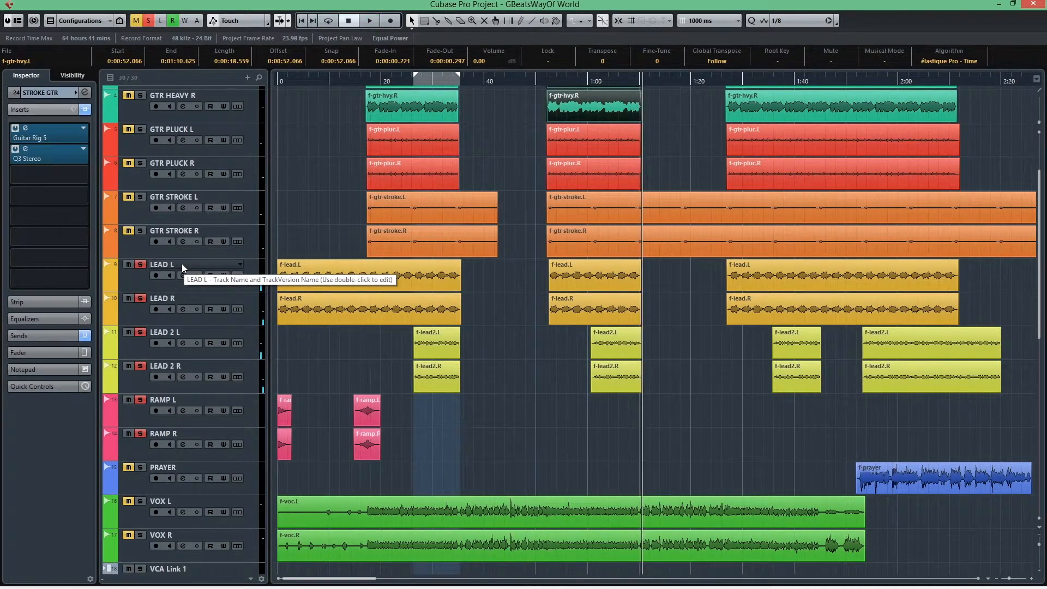
key(space)
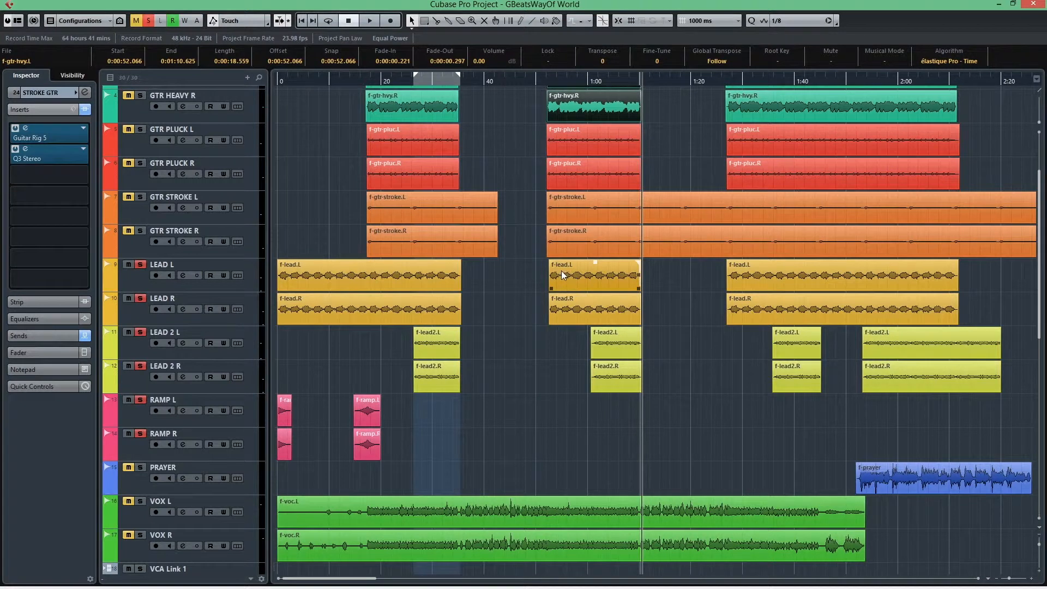
Step: Reposition the playback cursor to about 1:00, listen to the soloed lead tracks together with LEAD 2, and stop
click(553, 81)
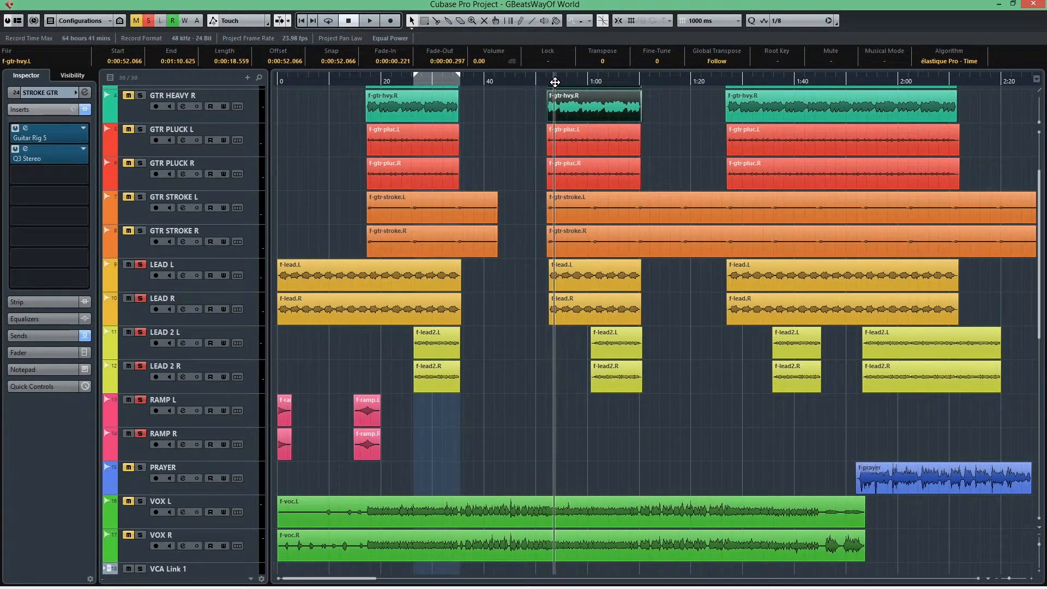
click(548, 81)
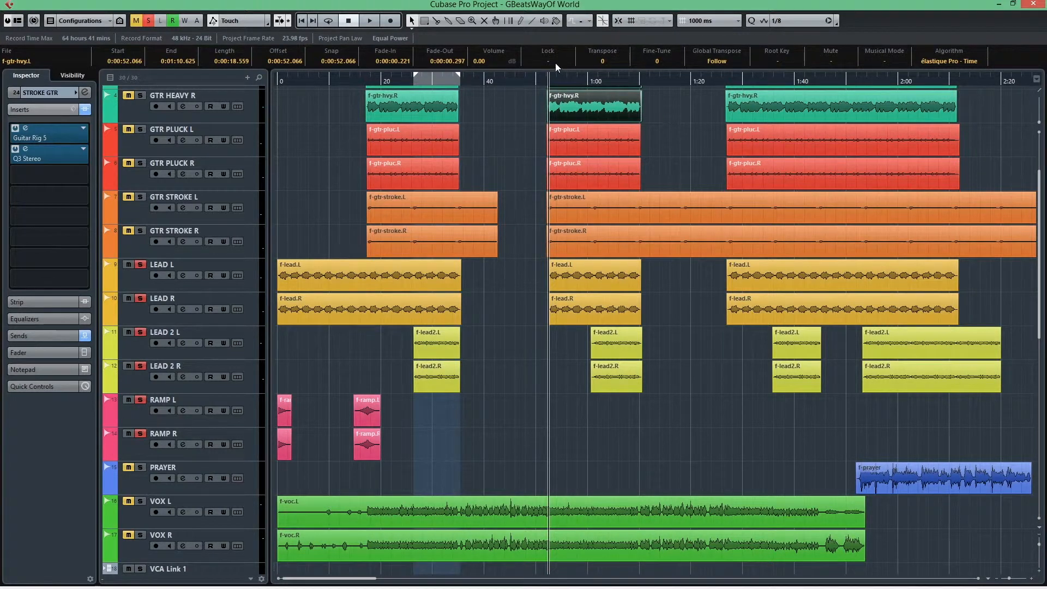
click(589, 81)
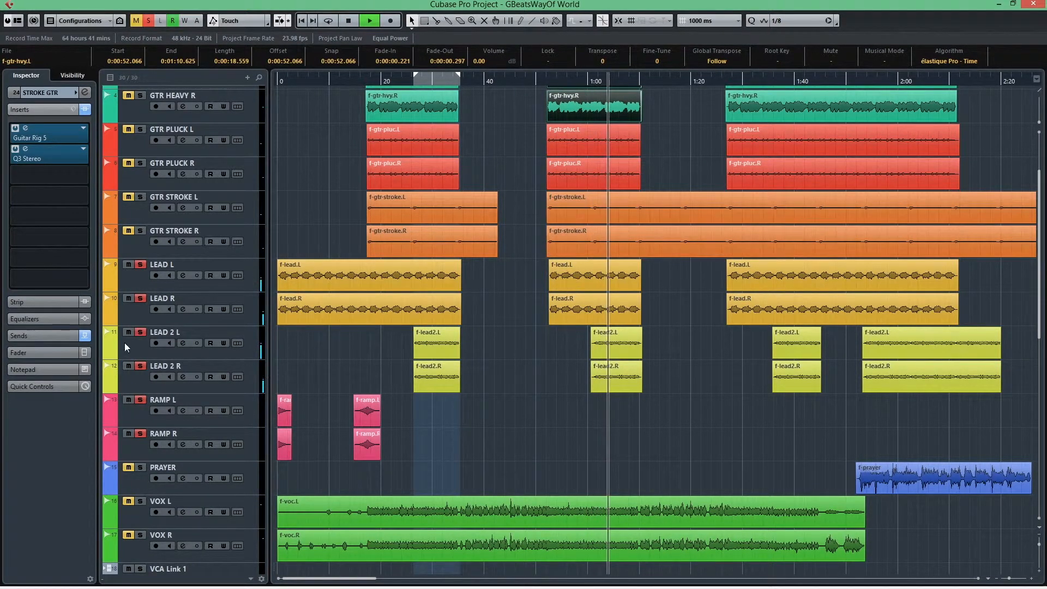
key(space)
Step: Clear all solos, solo only LEAD 2 L and LEAD 2 R, and listen to them briefly
click(148, 22)
click(140, 332)
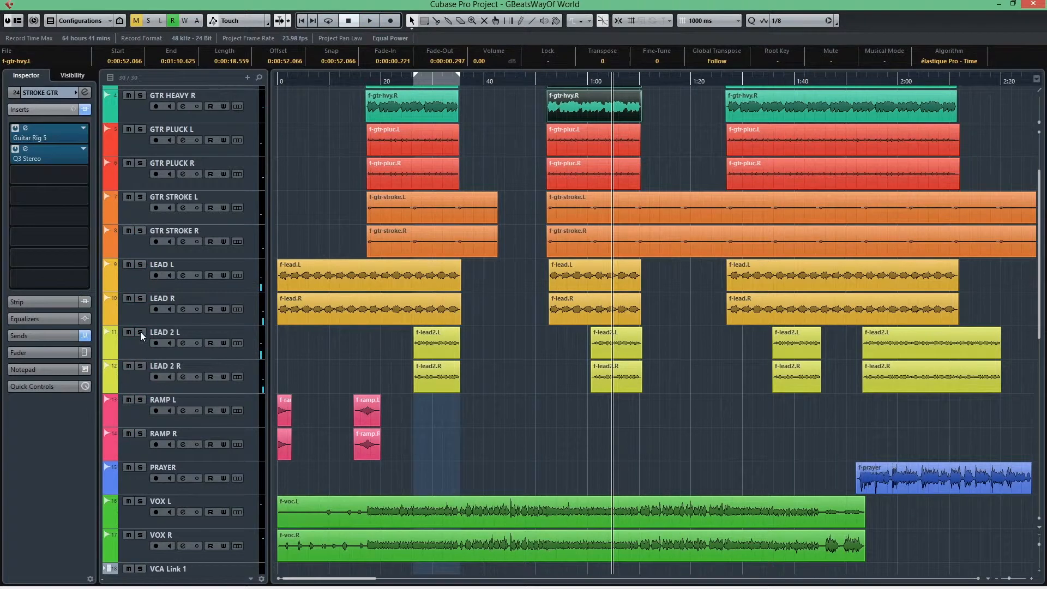
click(140, 366)
key(space)
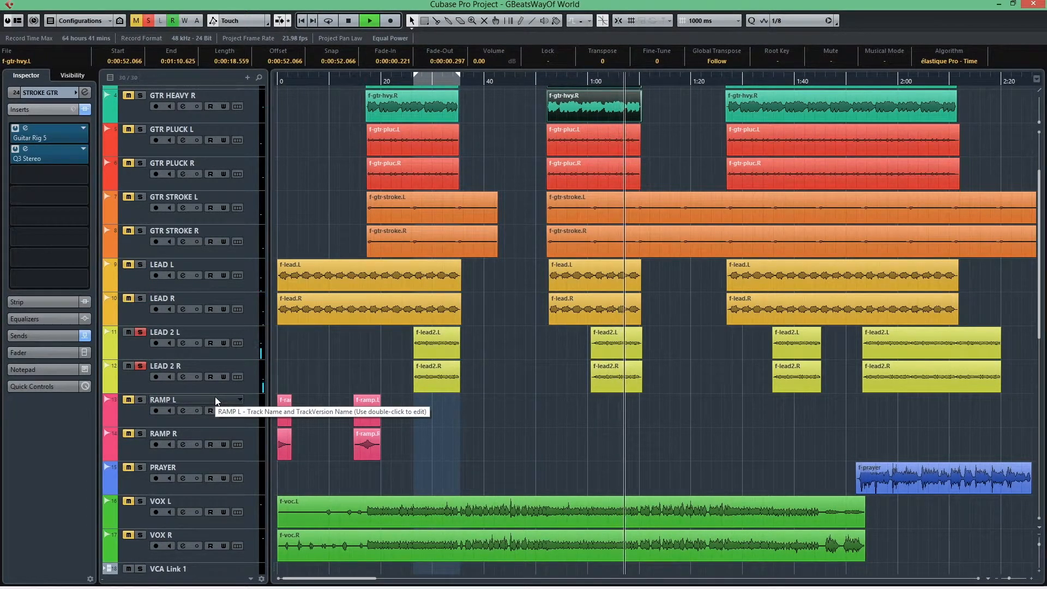
key(space)
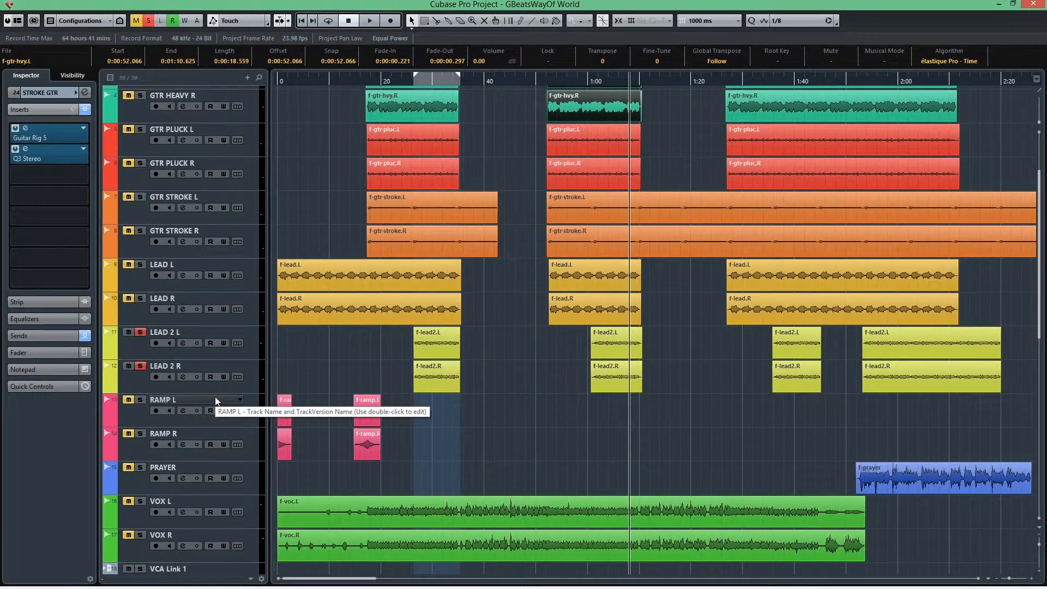
Step: Replace the current solos with BEAT L and BEAT R and listen to the drums from about 0:44
scroll(382, 289, up, 3)
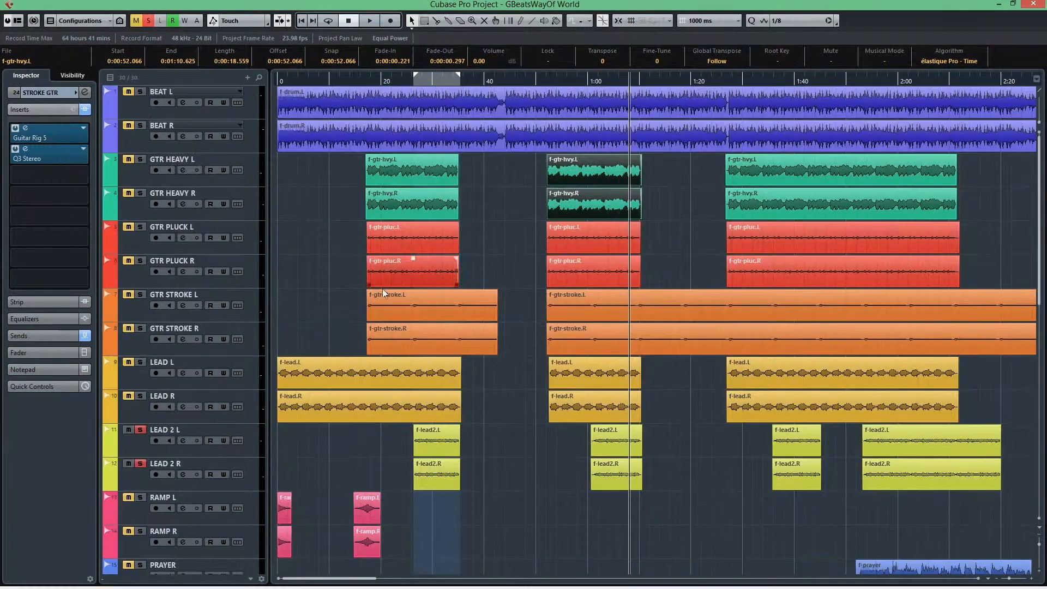
click(147, 22)
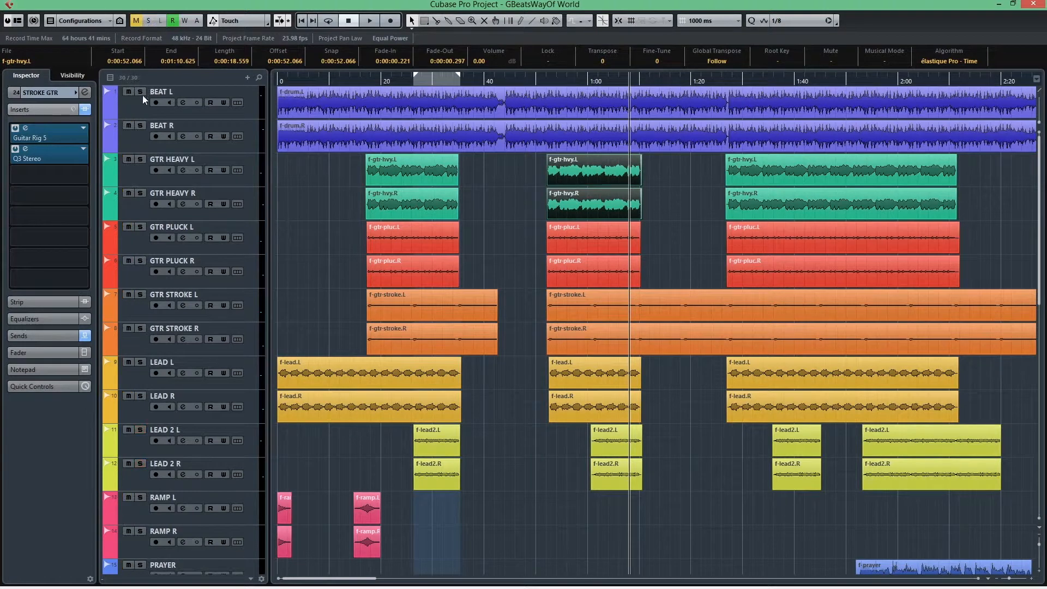
click(141, 93)
click(142, 126)
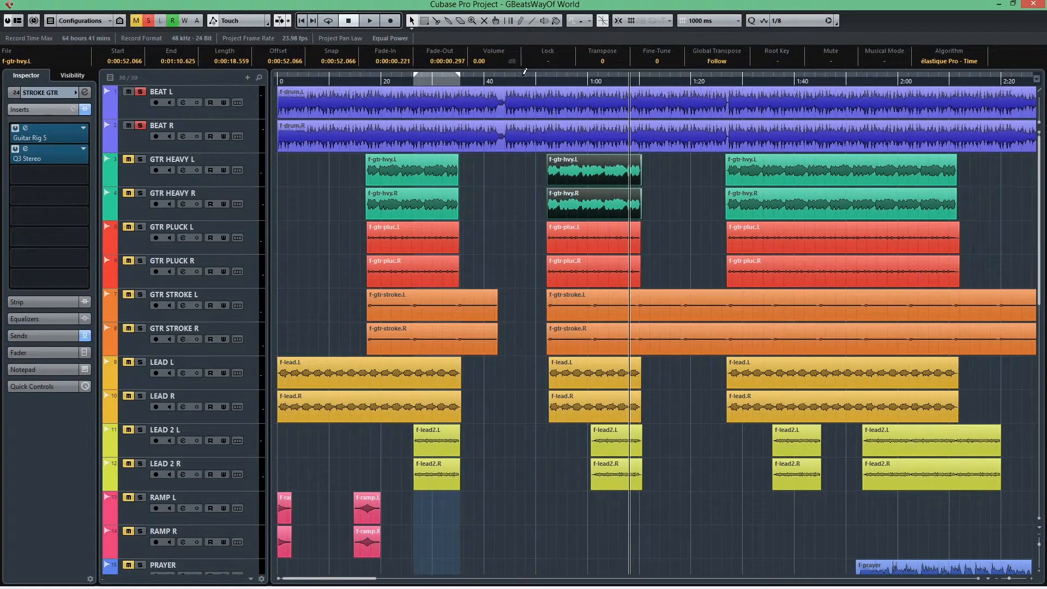
click(507, 80)
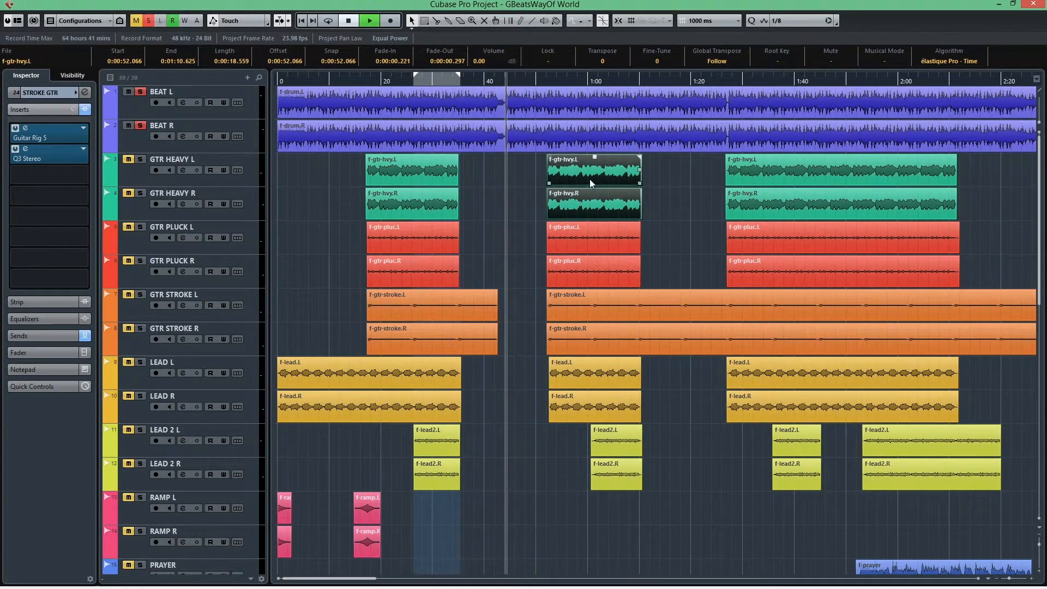
key(space)
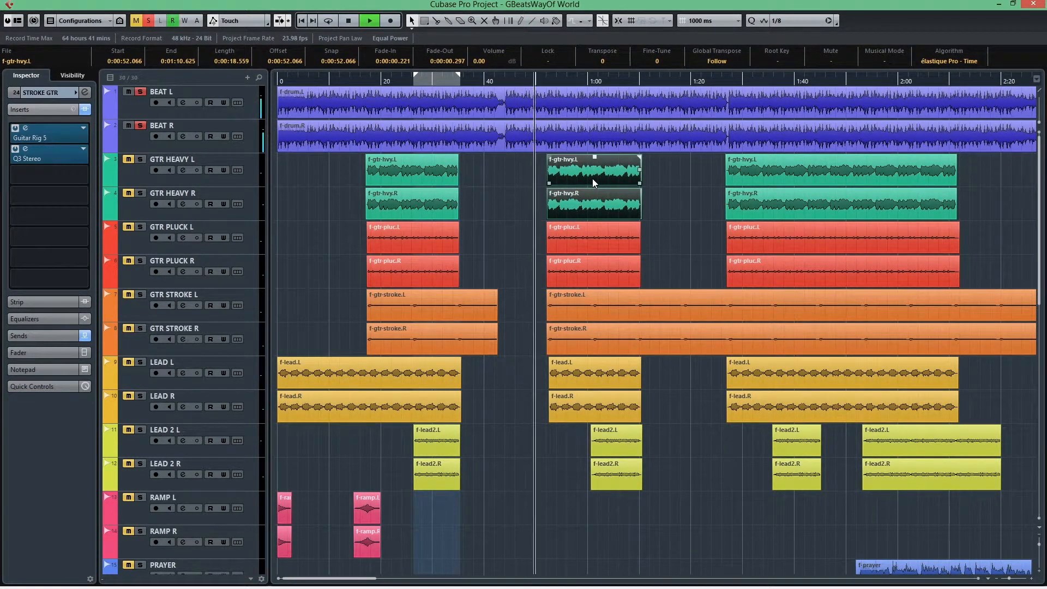
key(space)
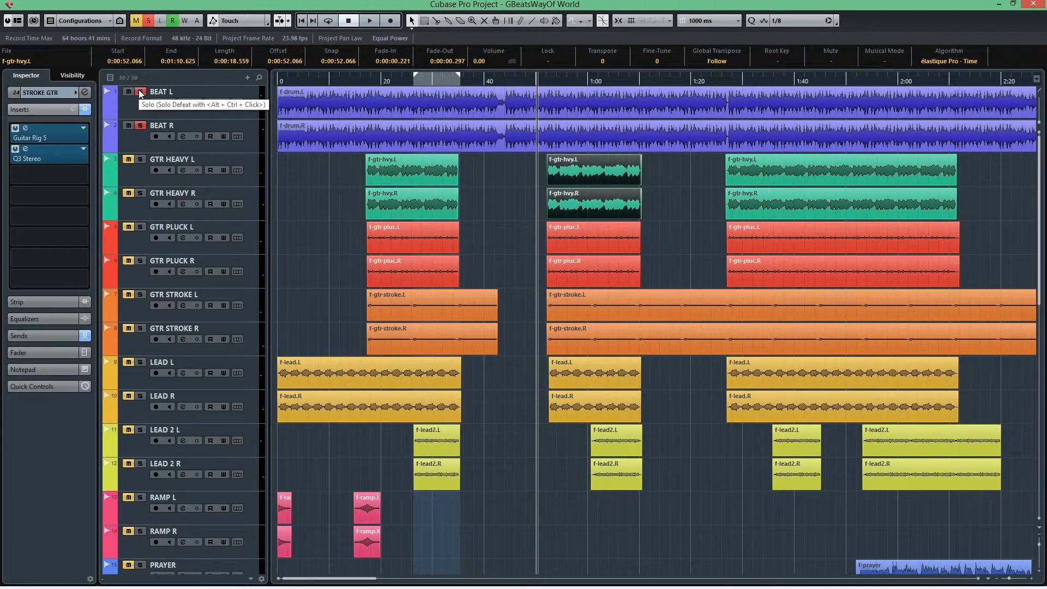
Step: Solo GTR HEAVY L and GTR HEAVY R instead of the beat, listen from about 0:51, and unsolo both tracks
click(149, 22)
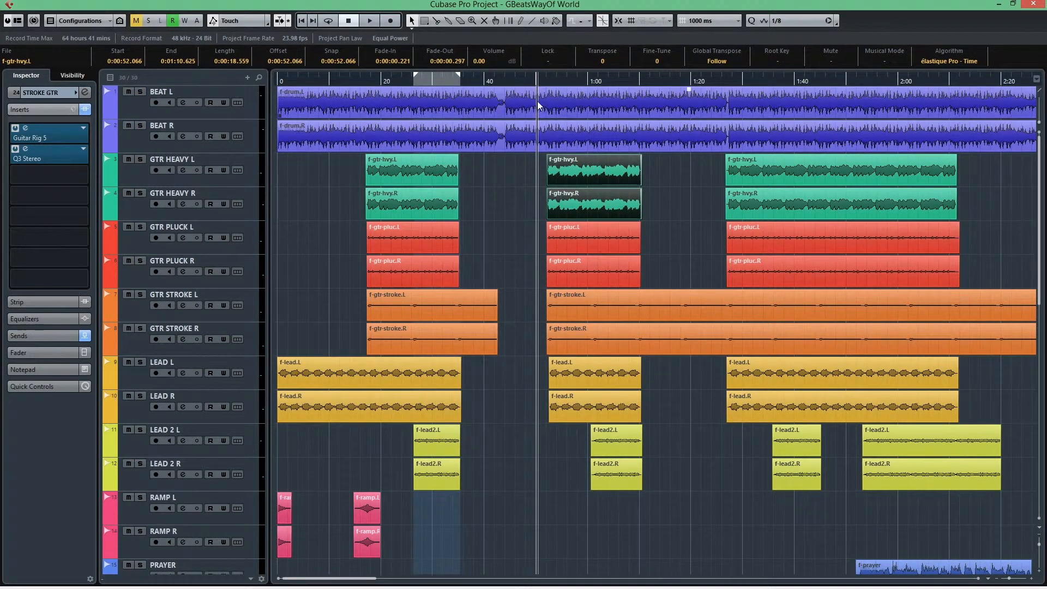
click(141, 160)
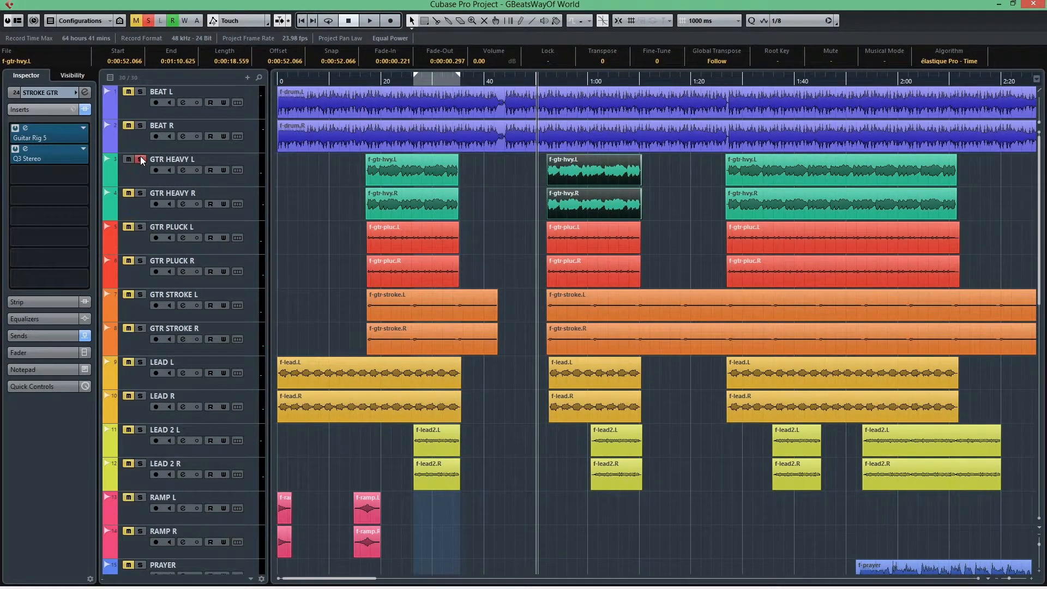
click(141, 194)
click(550, 81)
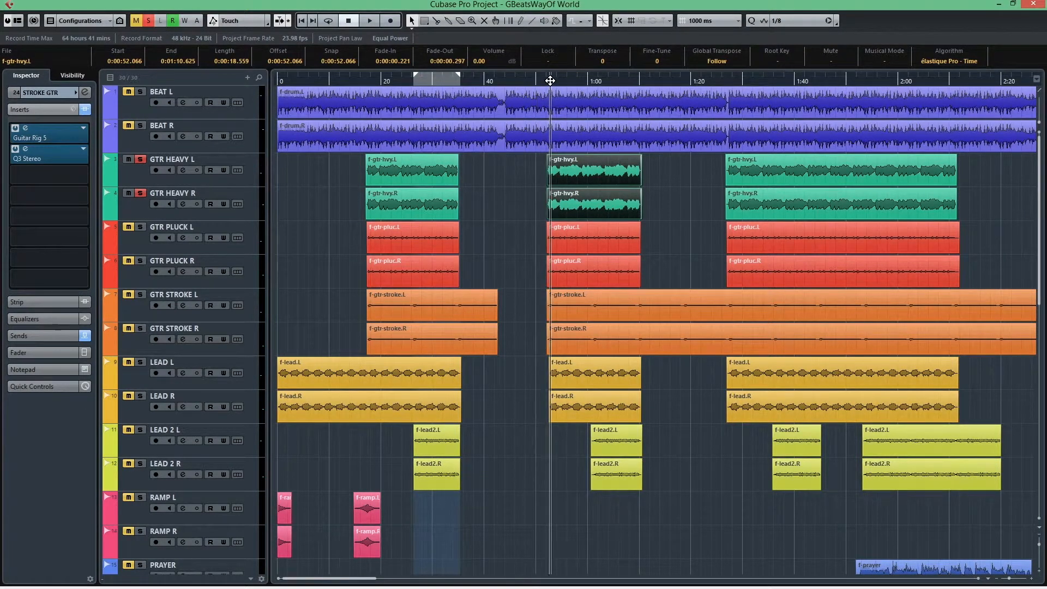
click(544, 79)
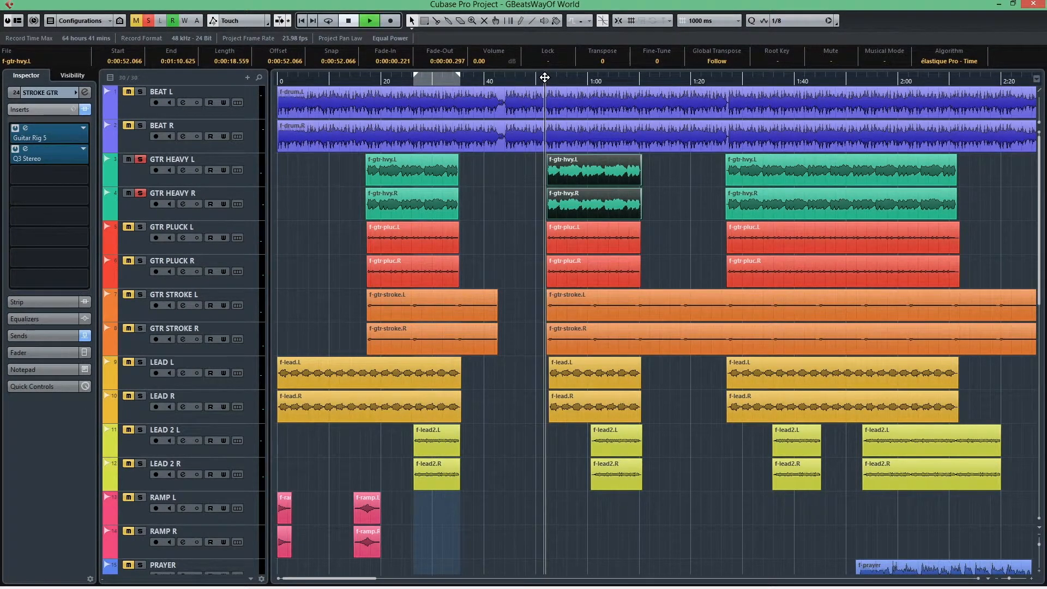
key(space)
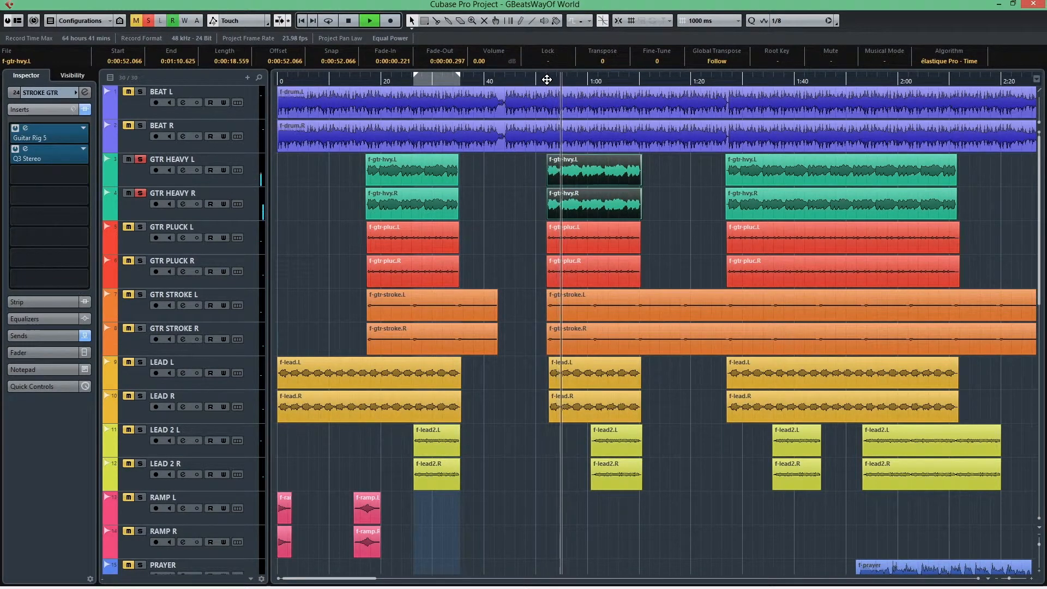
key(space)
click(140, 160)
click(140, 194)
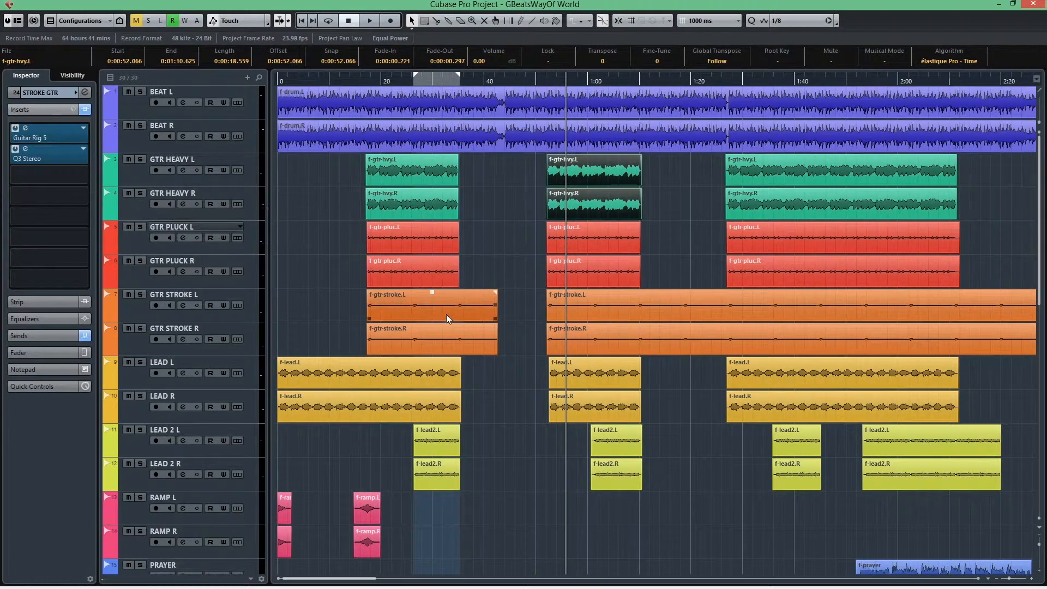
Step: Look over the audio tracks, FX channels and group tracks, selecting the BEAT and PRAYER groups to inspect their inserts
scroll(526, 284, down, 3)
scroll(526, 283, up, 3)
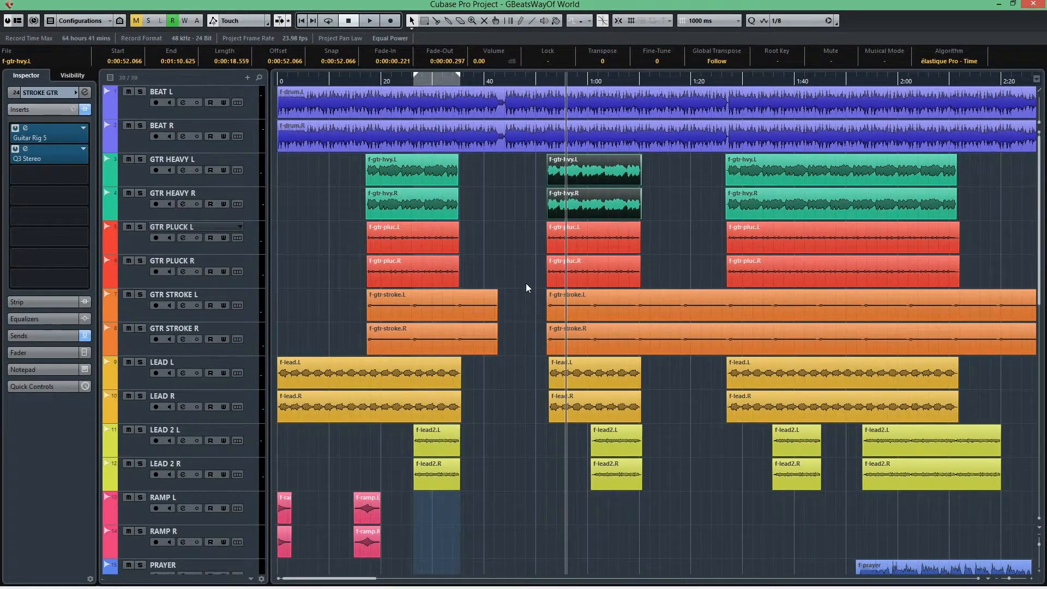
scroll(159, 331, down, 9)
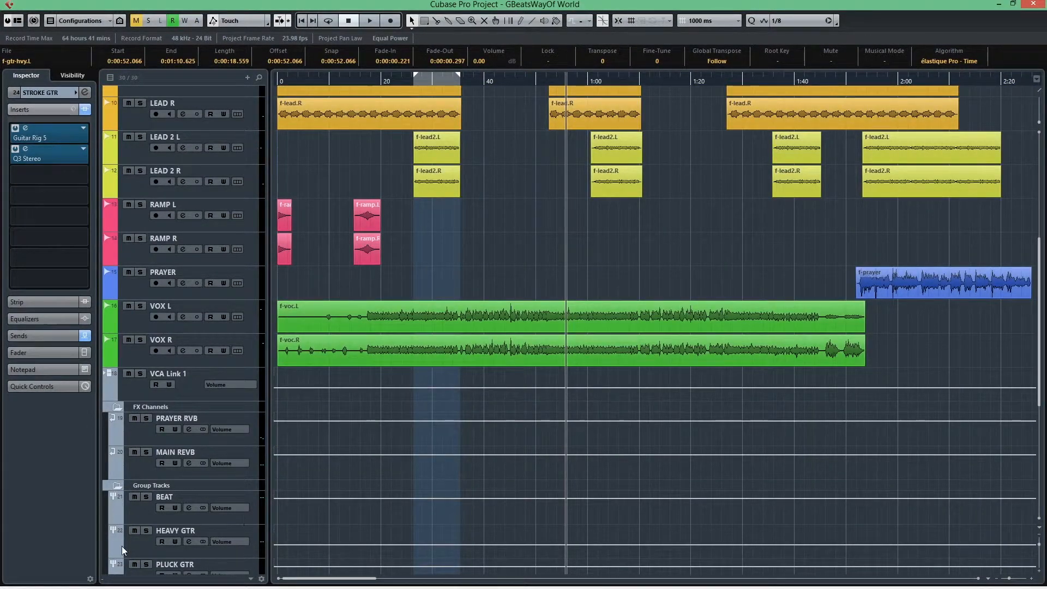
click(133, 515)
scroll(133, 513, down, 6)
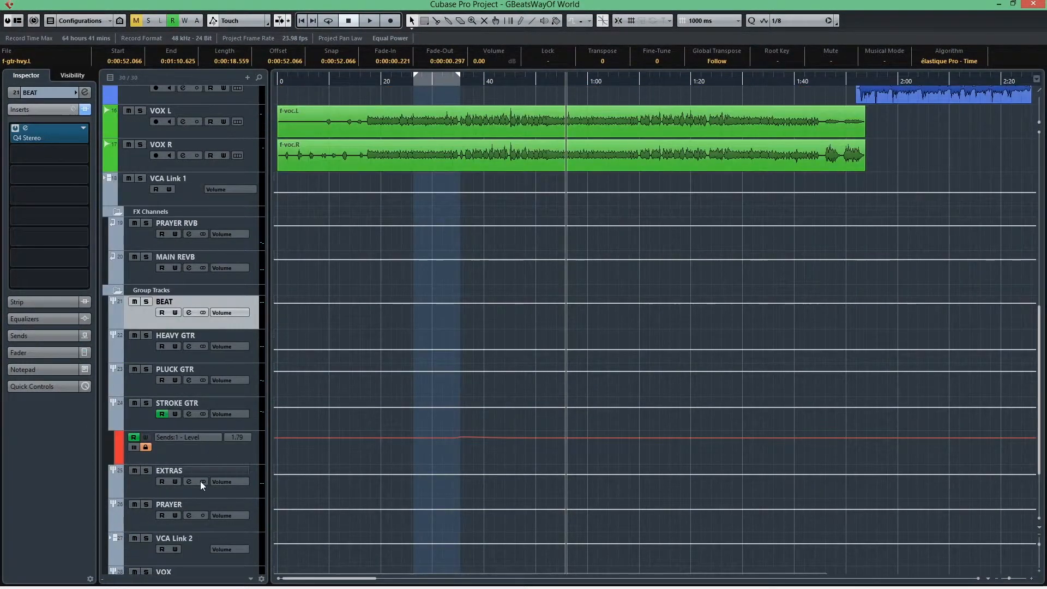
click(139, 514)
scroll(172, 470, down, 4)
scroll(172, 471, up, 3)
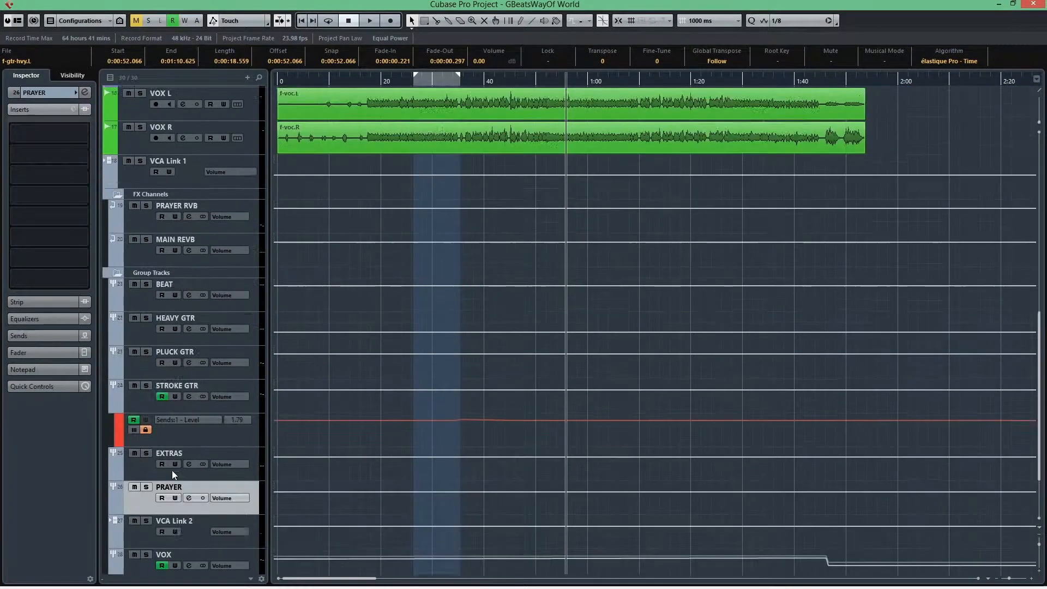
scroll(171, 470, up, 3)
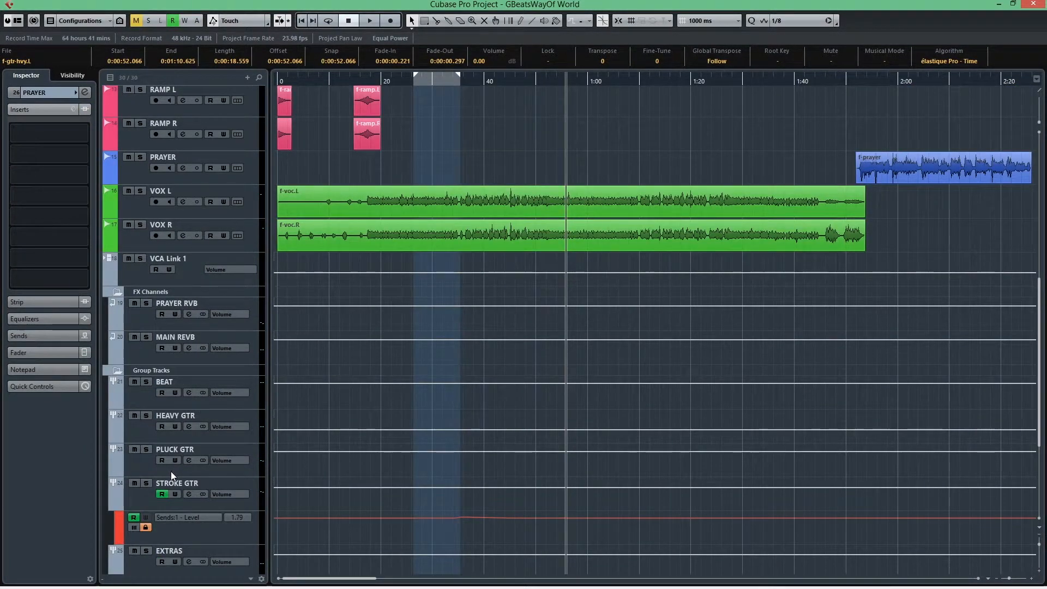
scroll(173, 472, up, 12)
scroll(435, 450, down, 8)
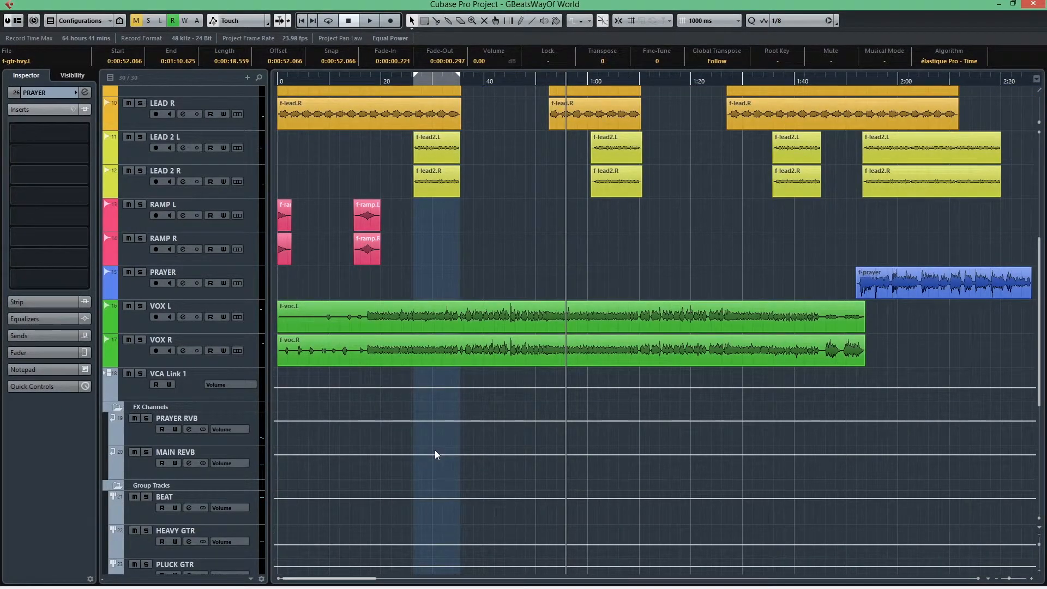
scroll(414, 342, up, 3)
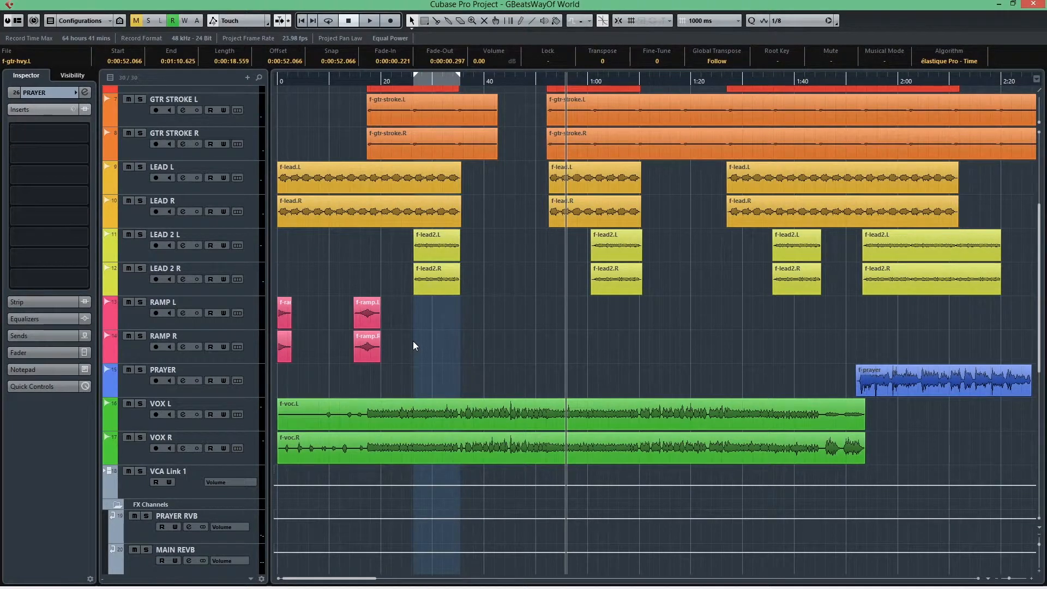
Step: Select the EXTRAS group track and open the editor of its Q4 Stereo insert
scroll(163, 438, down, 6)
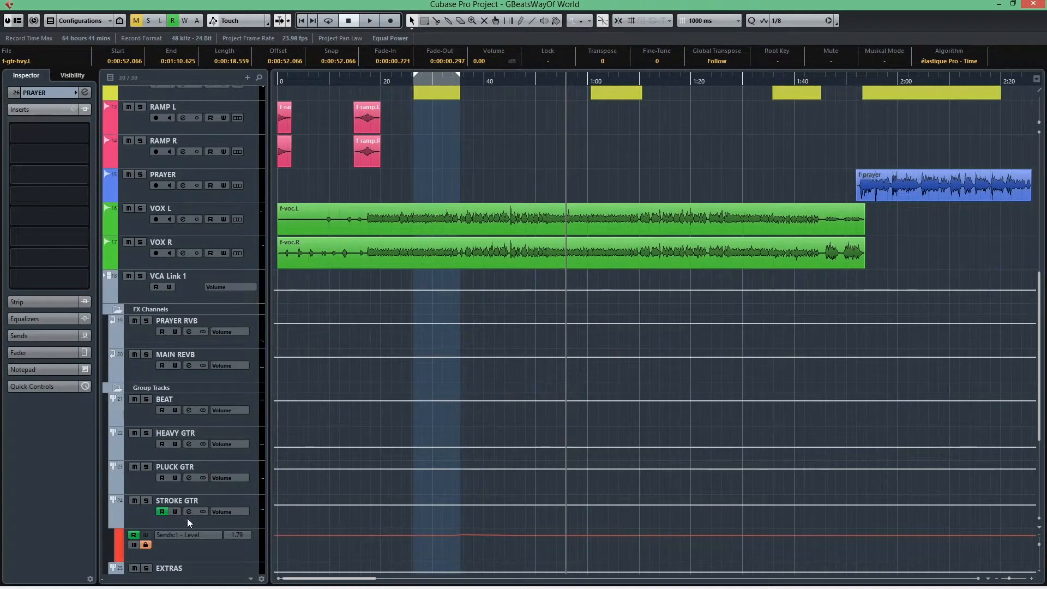
scroll(359, 544, down, 6)
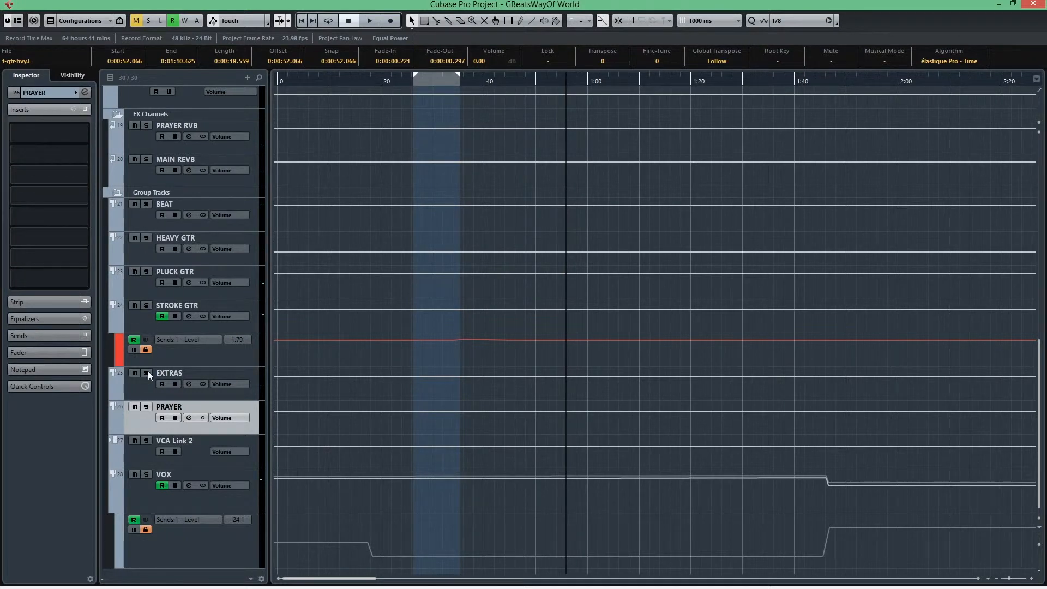
click(142, 395)
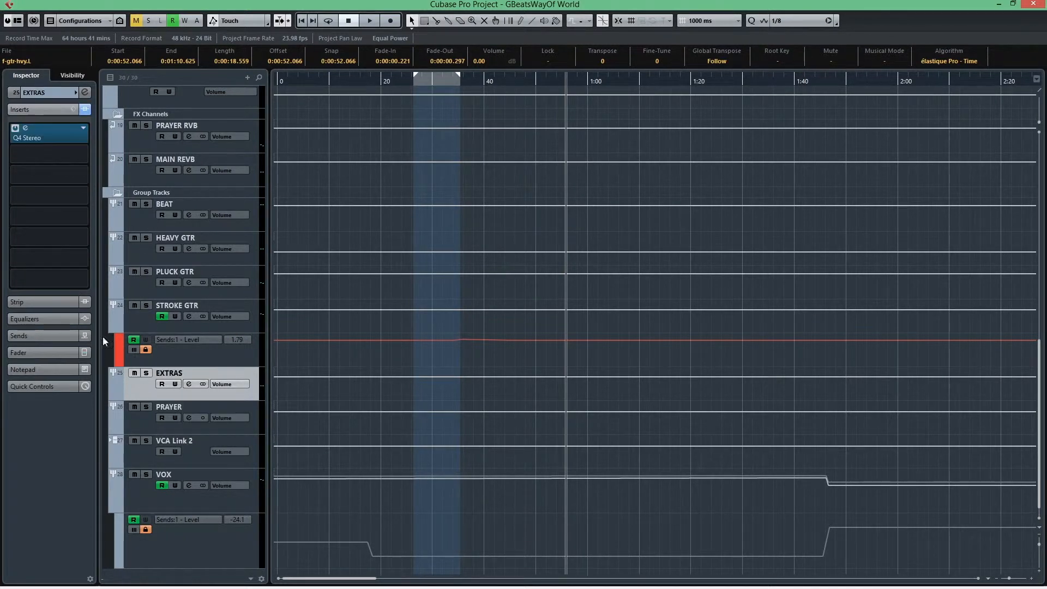
click(25, 128)
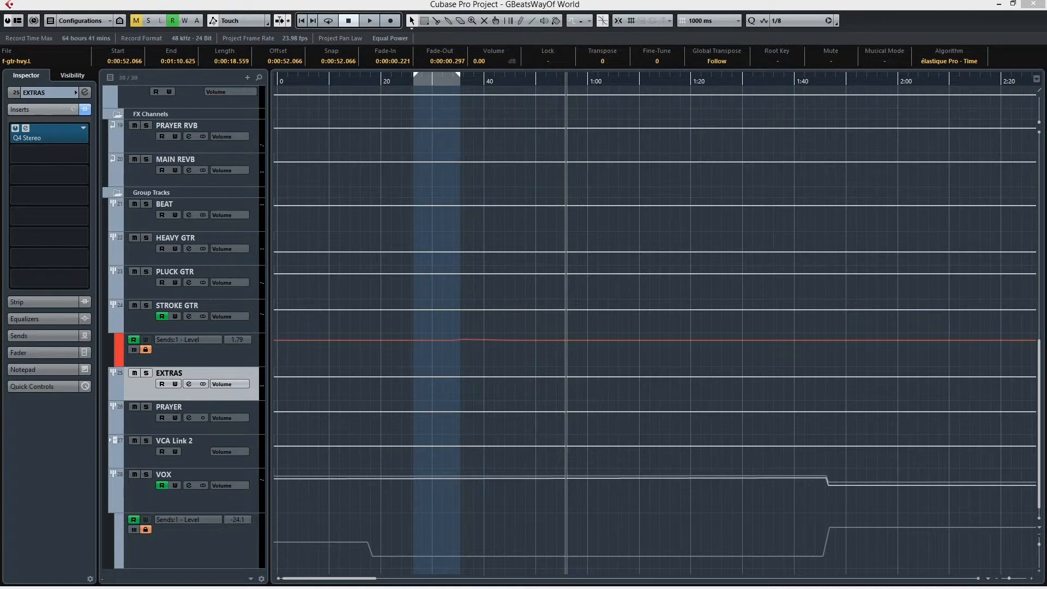
Step: Bring the lead, ramp and vocal tracks into view and move the Q4 Stereo window upward to uncover the VOX tracks
scroll(804, 233, up, 5)
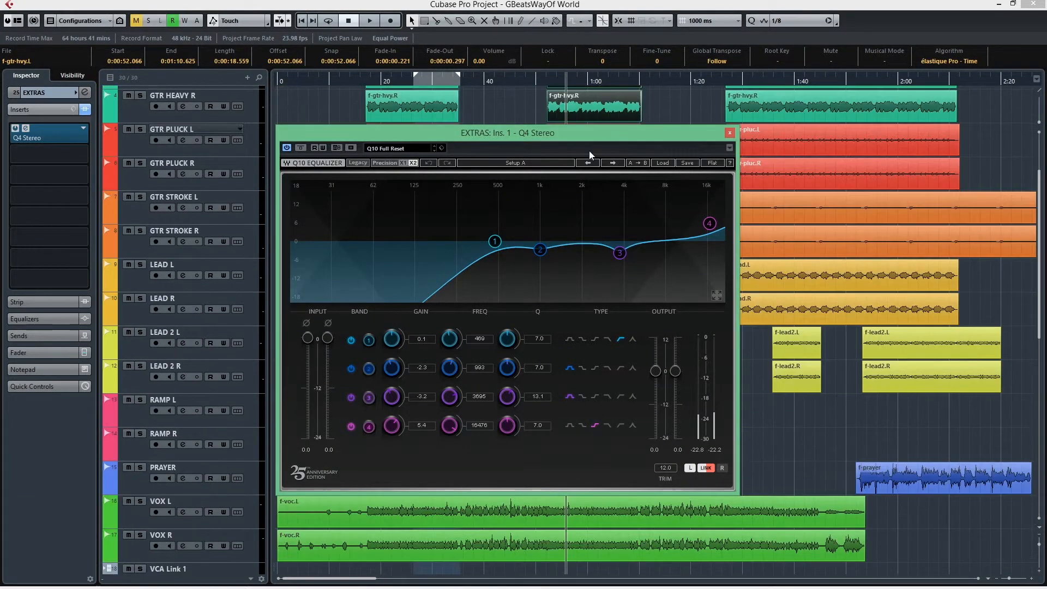
scroll(815, 395, down, 3)
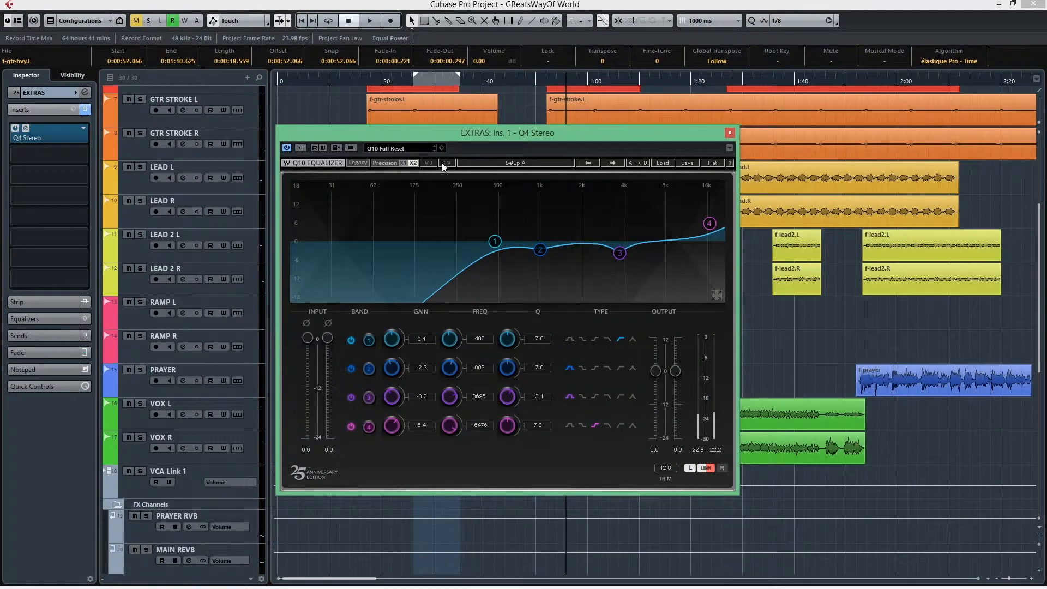
drag(430, 132, 458, 131)
drag(427, 3, 421, 24)
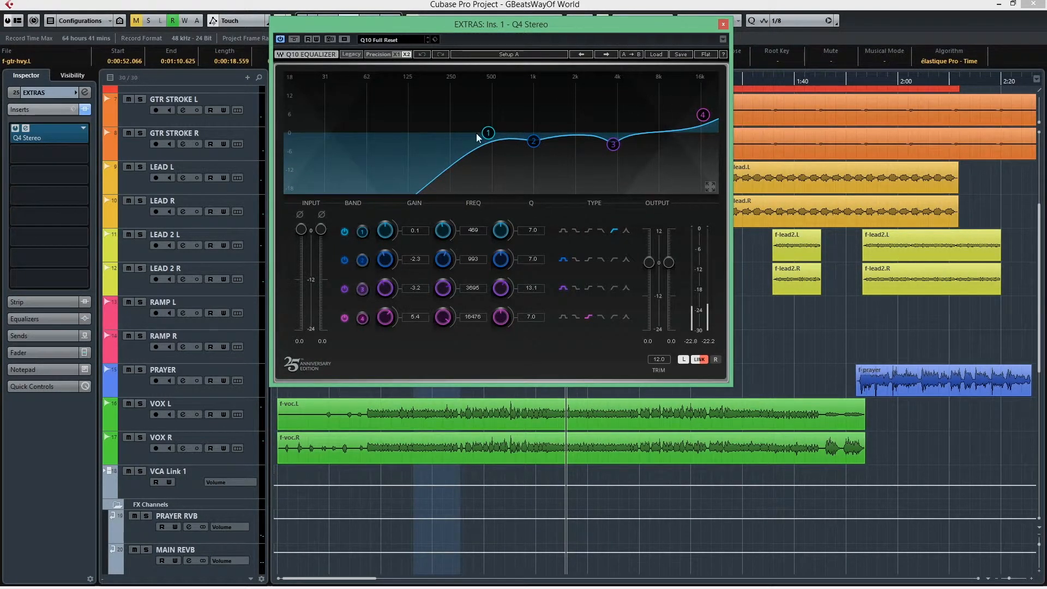
Step: Go through the four EXTRAS equalizer bands, nudging band 1's gain to 0.0 and band 3 to -3.1 at 3887 Hz, and close the editor
drag(489, 133, 487, 133)
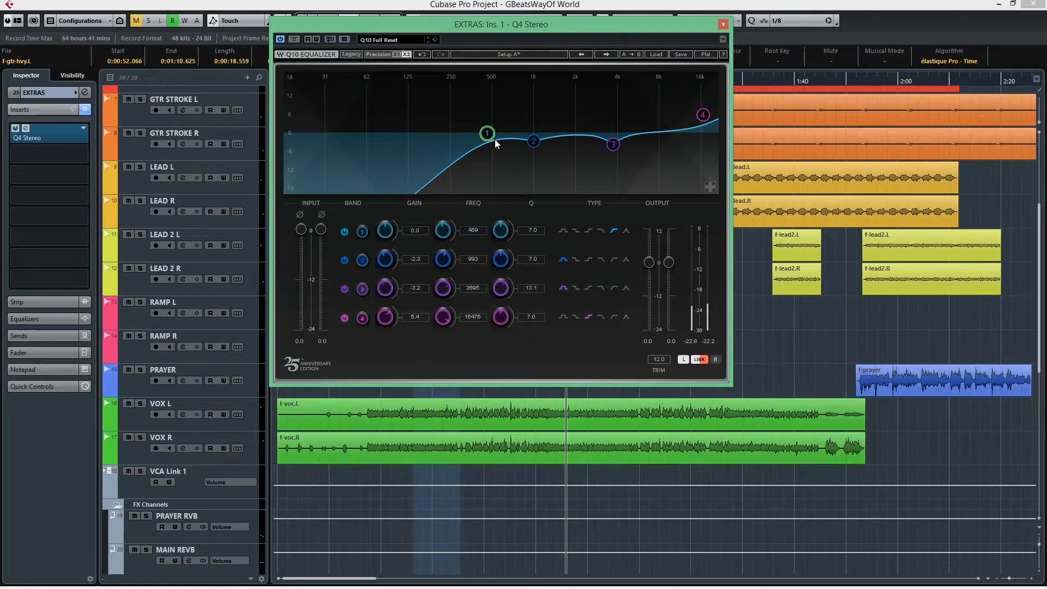
click(614, 145)
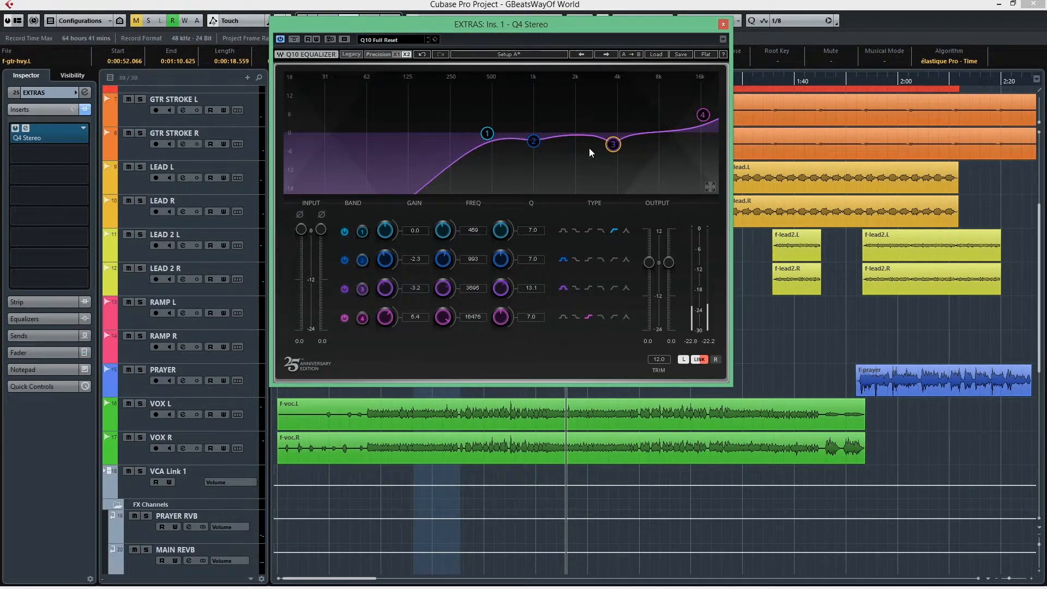
click(487, 137)
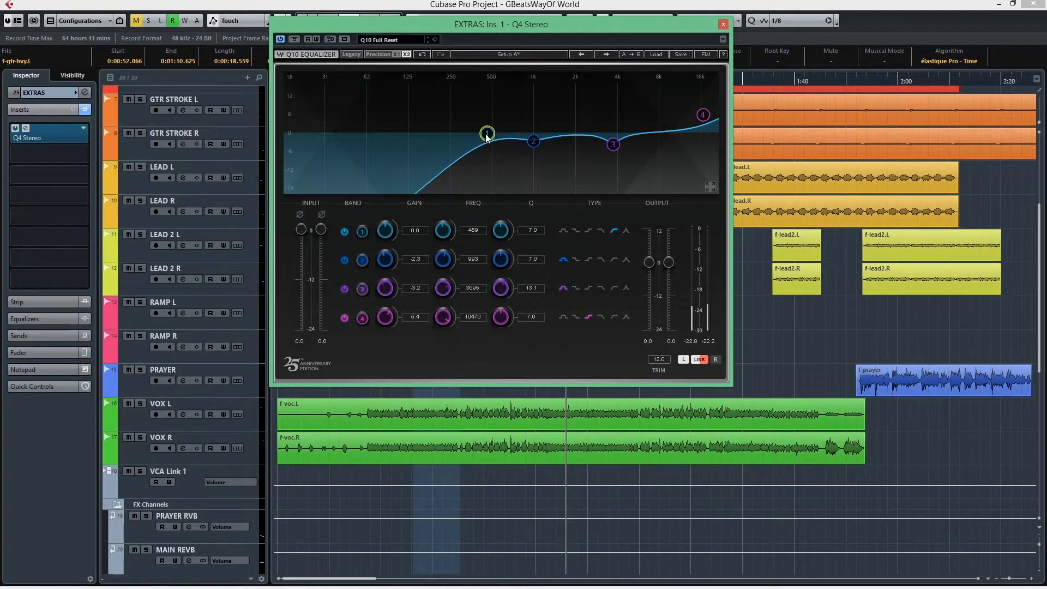
click(534, 141)
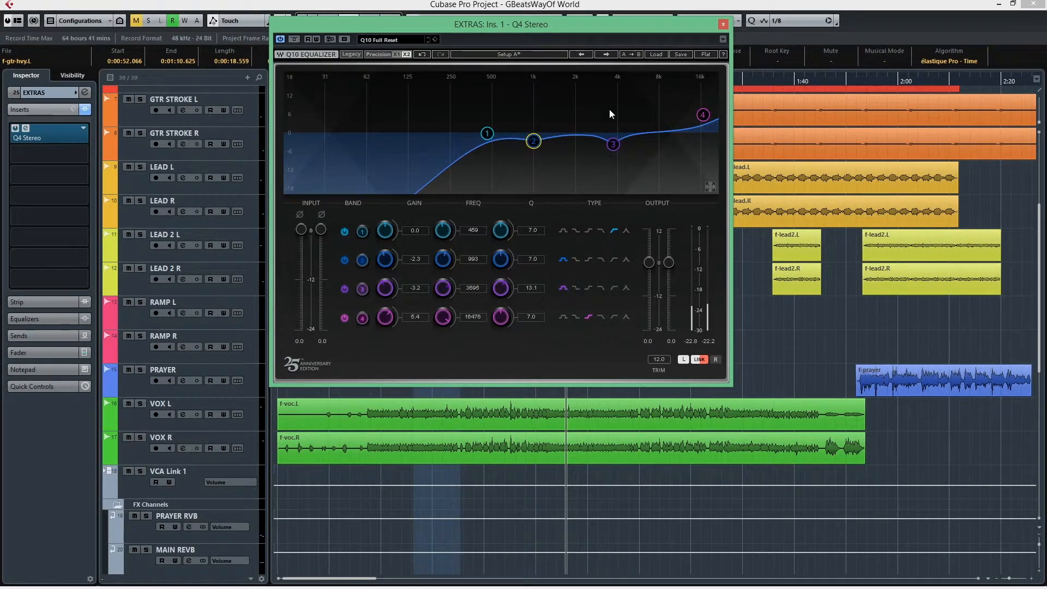
click(705, 115)
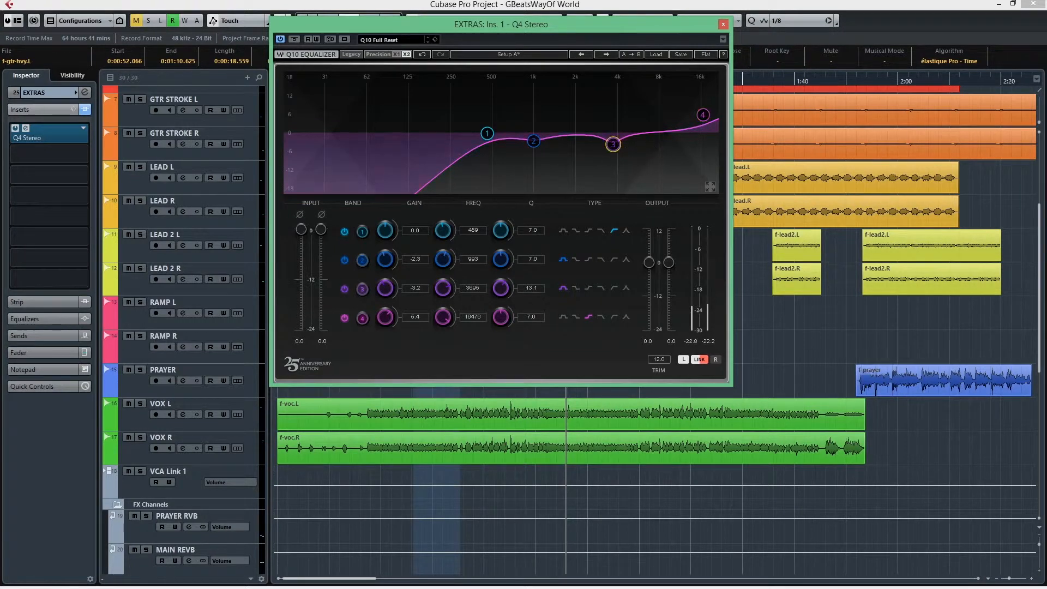
drag(613, 144, 616, 145)
click(723, 24)
Step: Solo LEAD 2 L and LEAD 2 R, listen from about 1:01, and unsolo both tracks
click(140, 234)
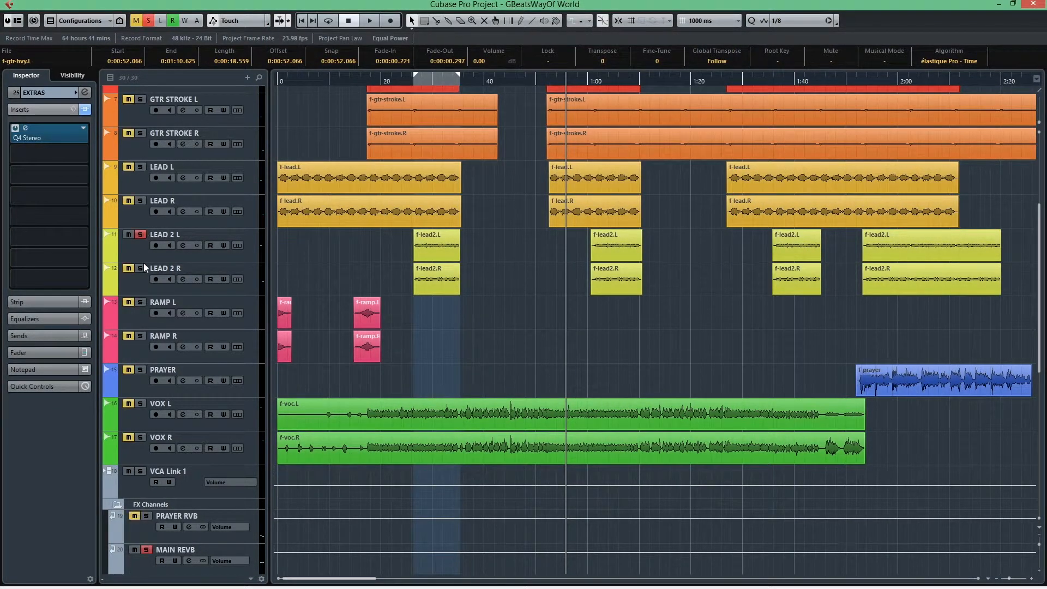
click(598, 80)
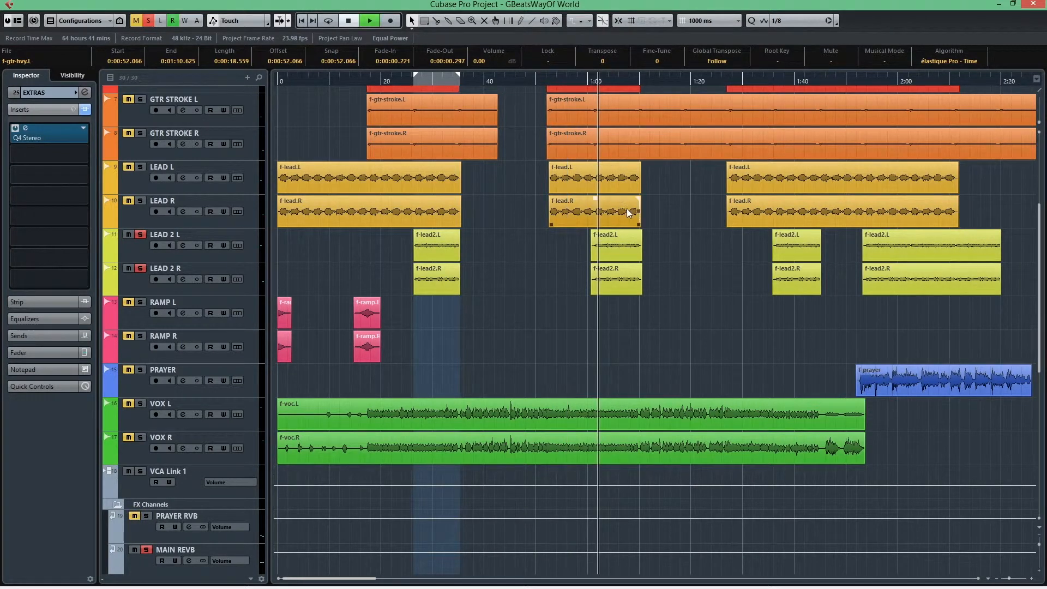
key(space)
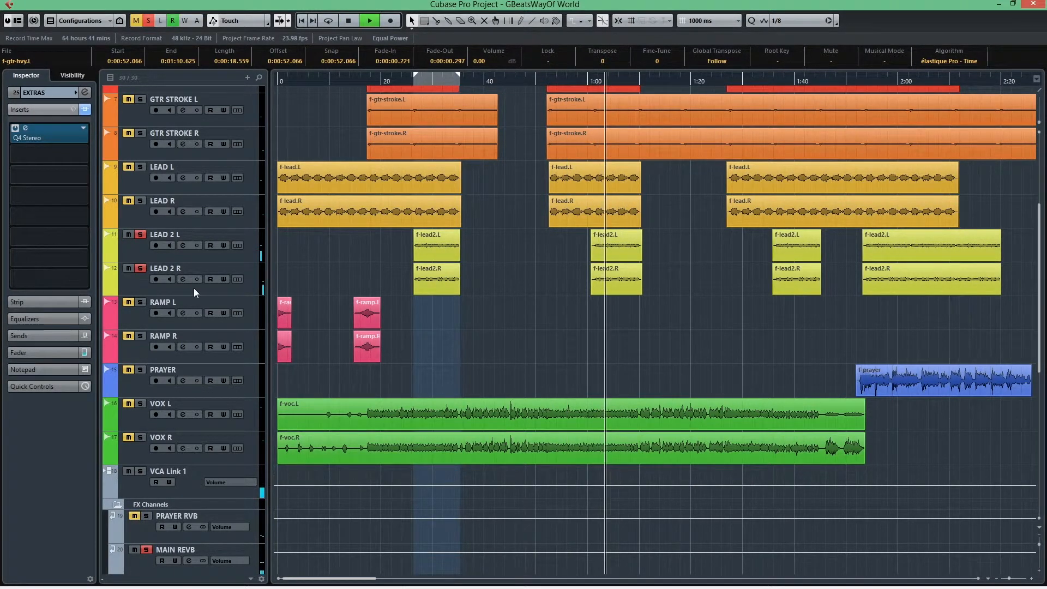
click(140, 234)
key(space)
click(140, 274)
click(140, 268)
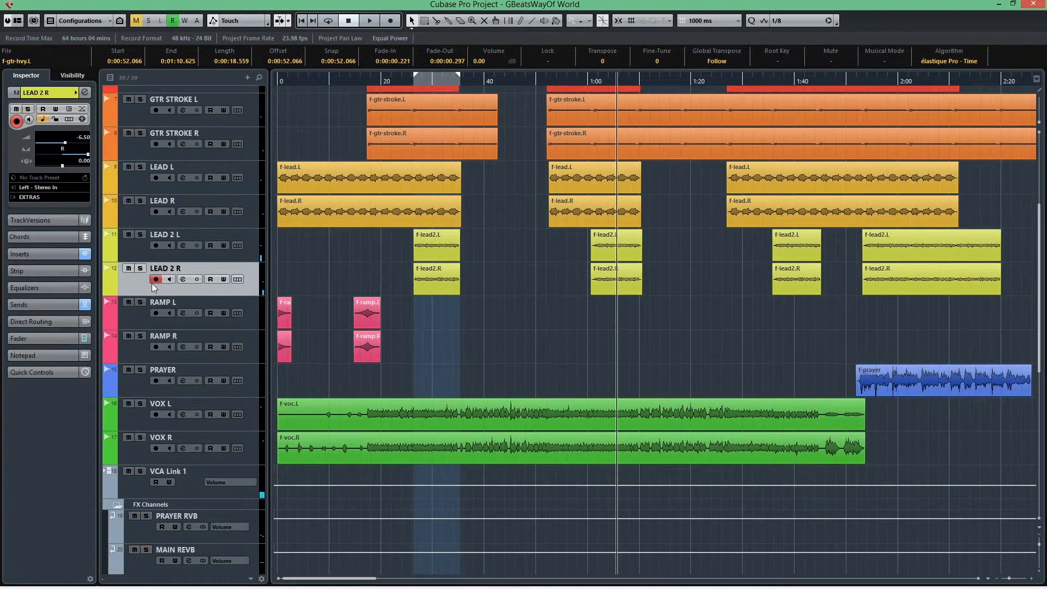
Step: Select the EXTRAS group track, reopen its Q4 Stereo insert, and move the window aside to uncover the LEAD 2 clips
scroll(166, 323, down, 6)
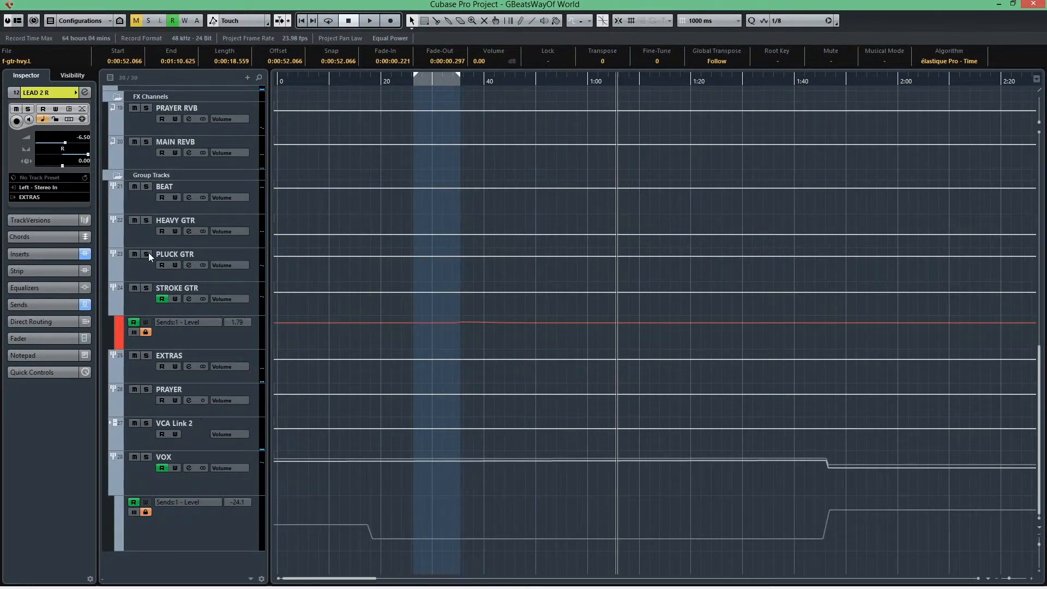
click(130, 375)
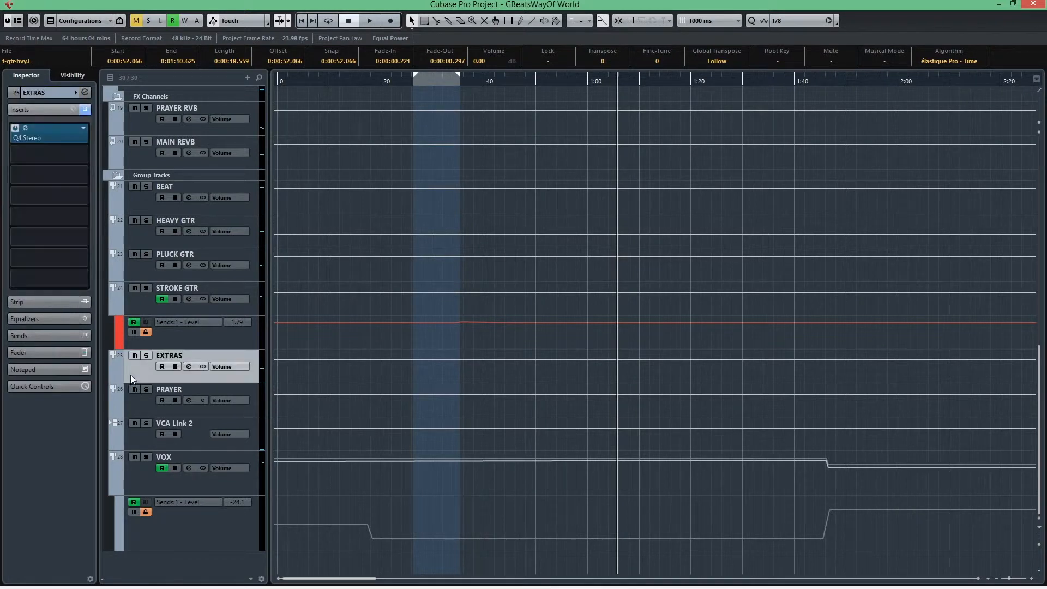
click(31, 139)
scroll(698, 374, up, 6)
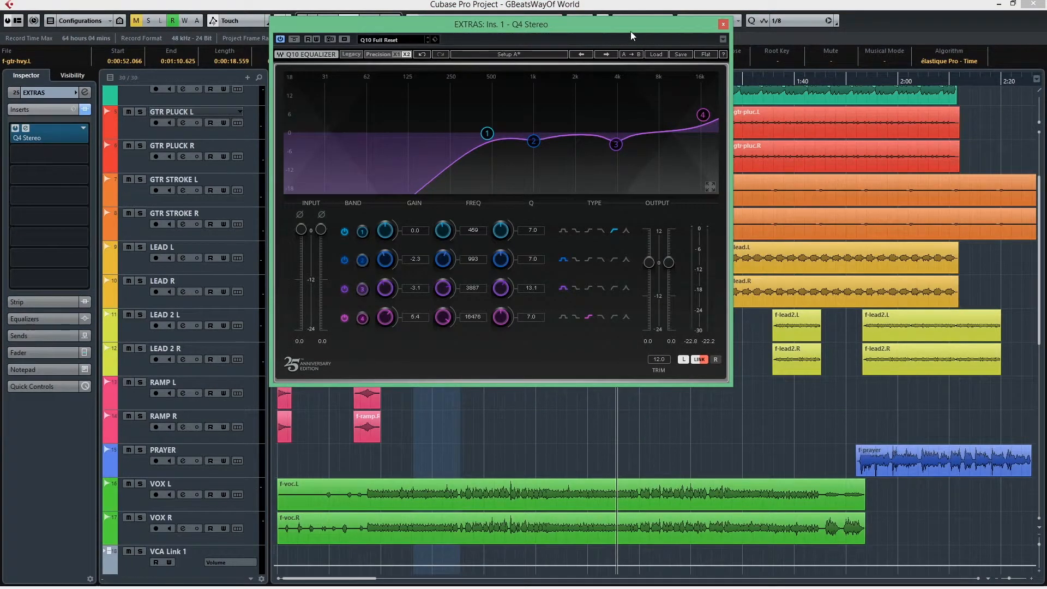
drag(631, 26, 421, 44)
Step: Play the full mix from about 1:01 and raise band 3 of the EXTRAS equalizer to a gain of -0.5
click(604, 94)
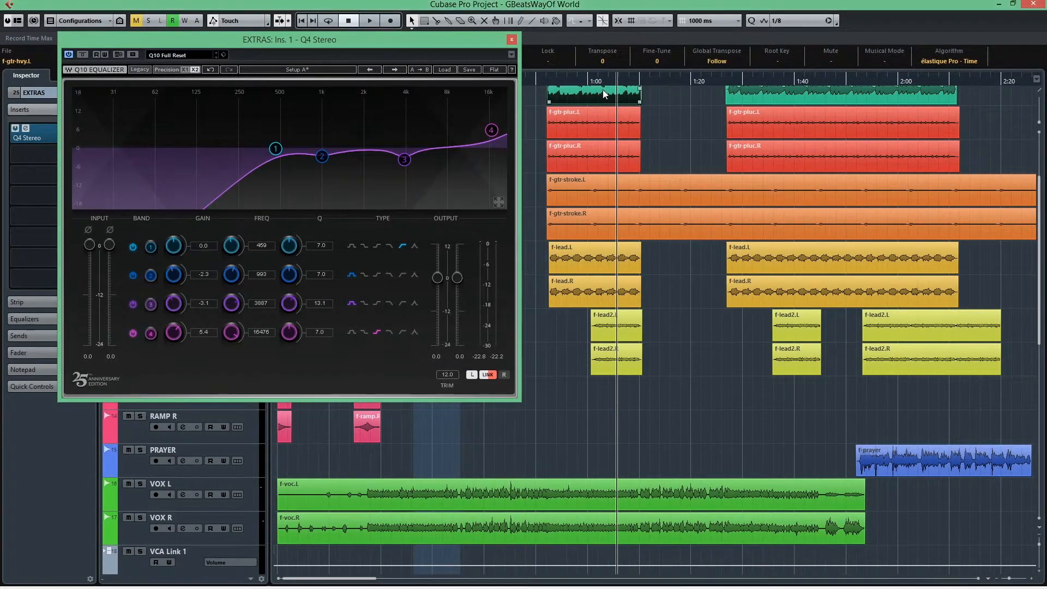
click(606, 93)
click(597, 81)
key(space)
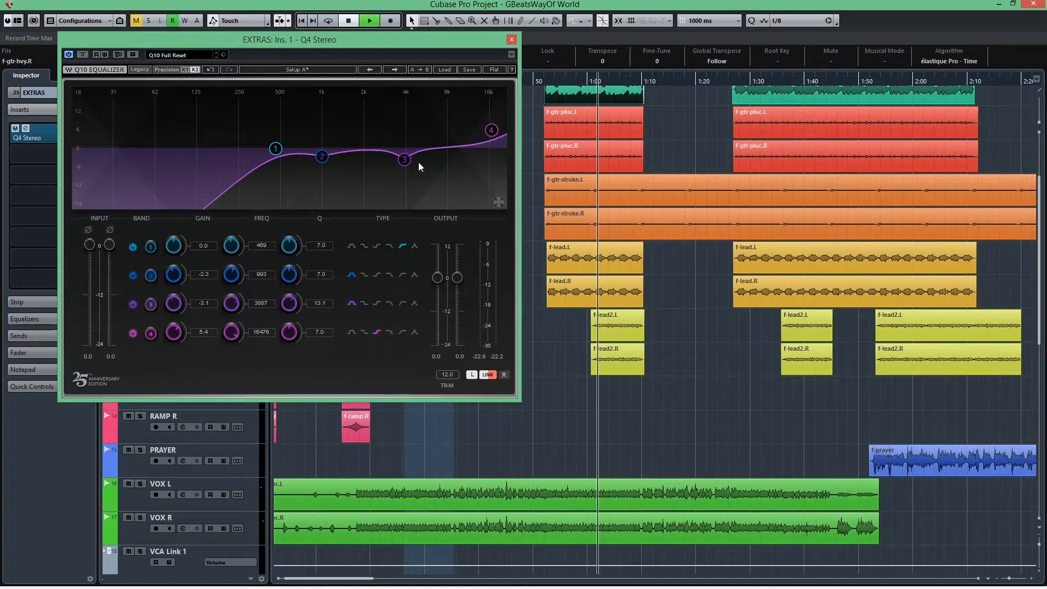
drag(404, 160, 404, 150)
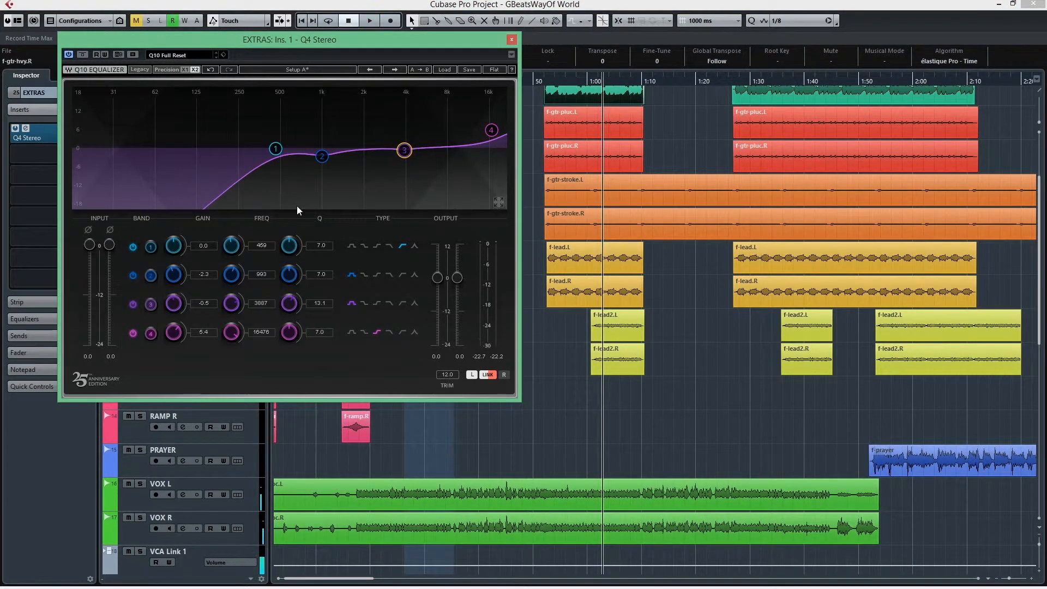
Step: Solo LEAD 2 L and LEAD 2 R, then set equalizer band 3 to a gain of -3.8 at 3915 Hz, listening from about 1:00
drag(311, 45, 467, 42)
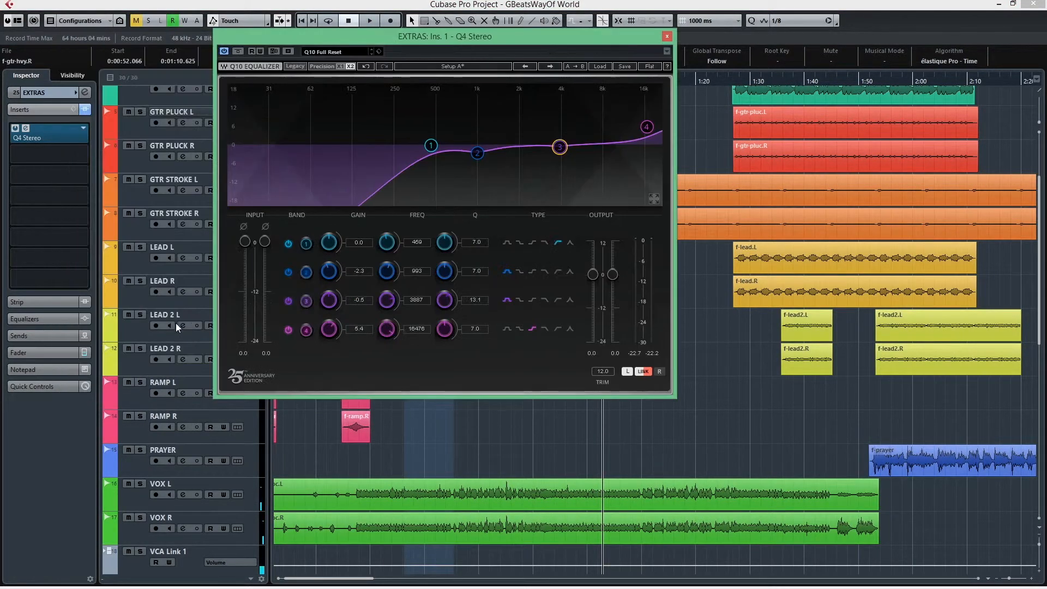
click(140, 315)
click(139, 355)
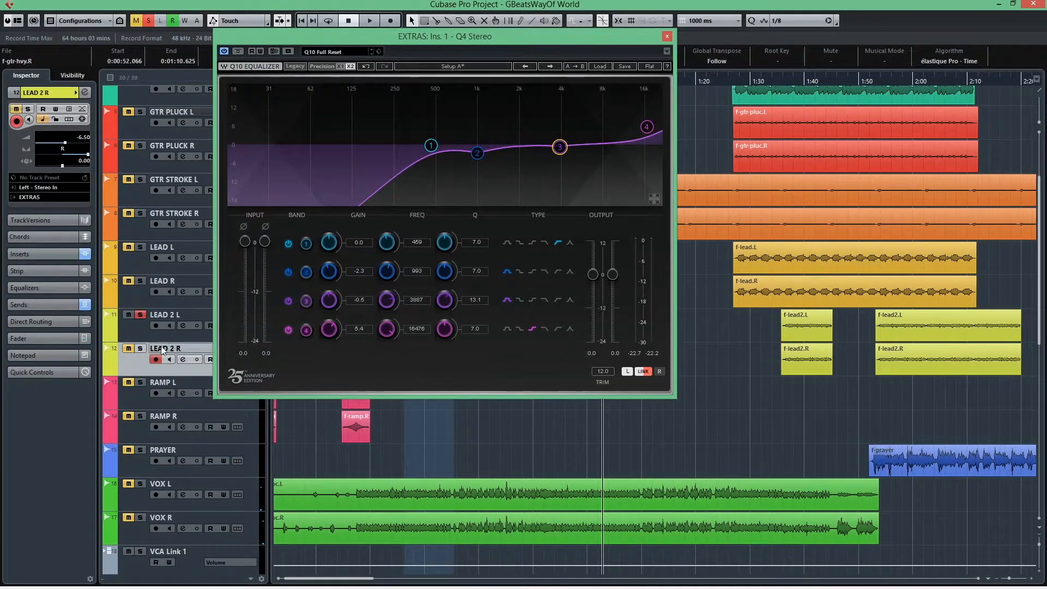
click(140, 349)
drag(386, 37, 246, 24)
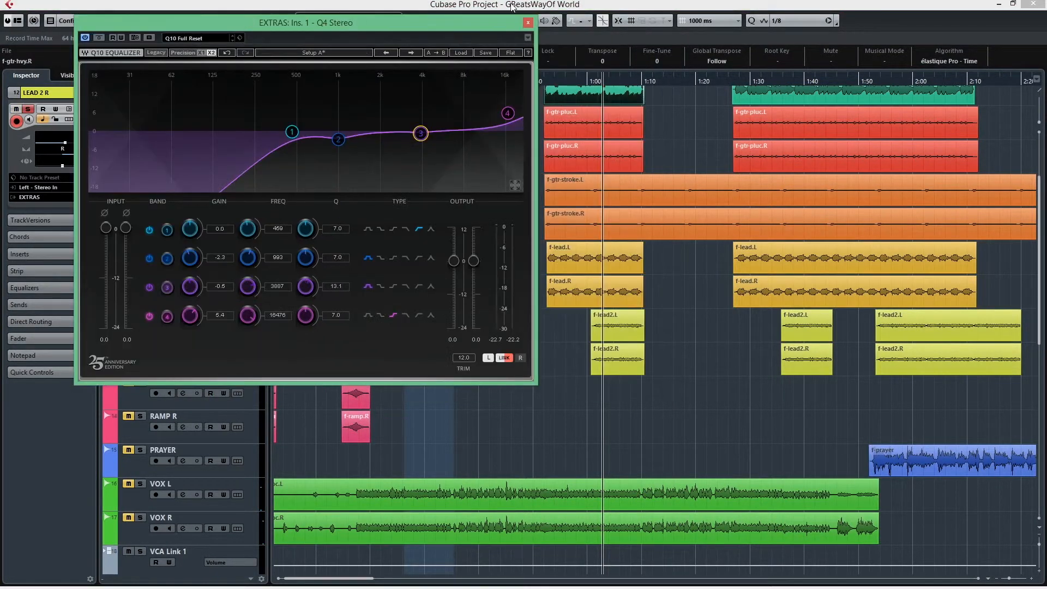
click(594, 79)
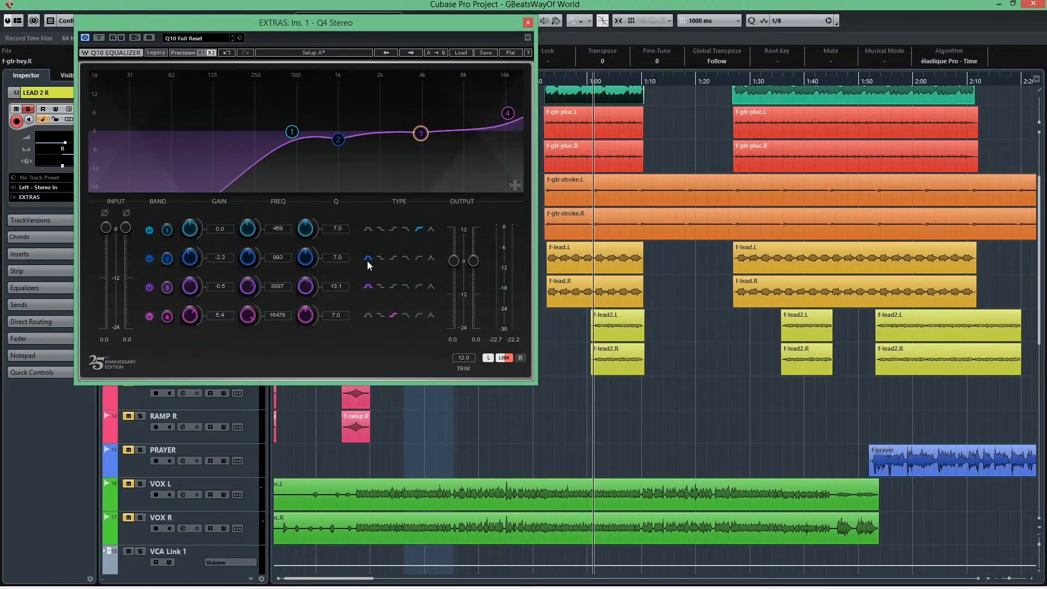
mouse_move(421, 133)
mouse_down()
mouse_move(413, 93)
mouse_move(423, 79)
mouse_move(412, 136)
mouse_move(421, 145)
mouse_up()
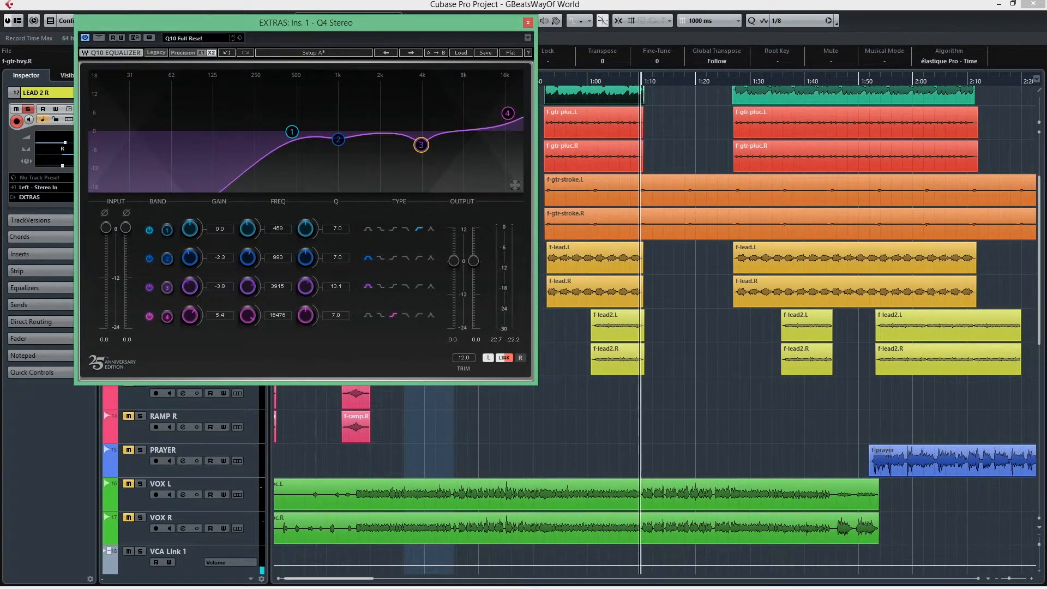
Step: Listen to the soloed leads from about 1:01 and set equalizer band 4 to a gain of 4.5 at 14158 Hz
click(584, 79)
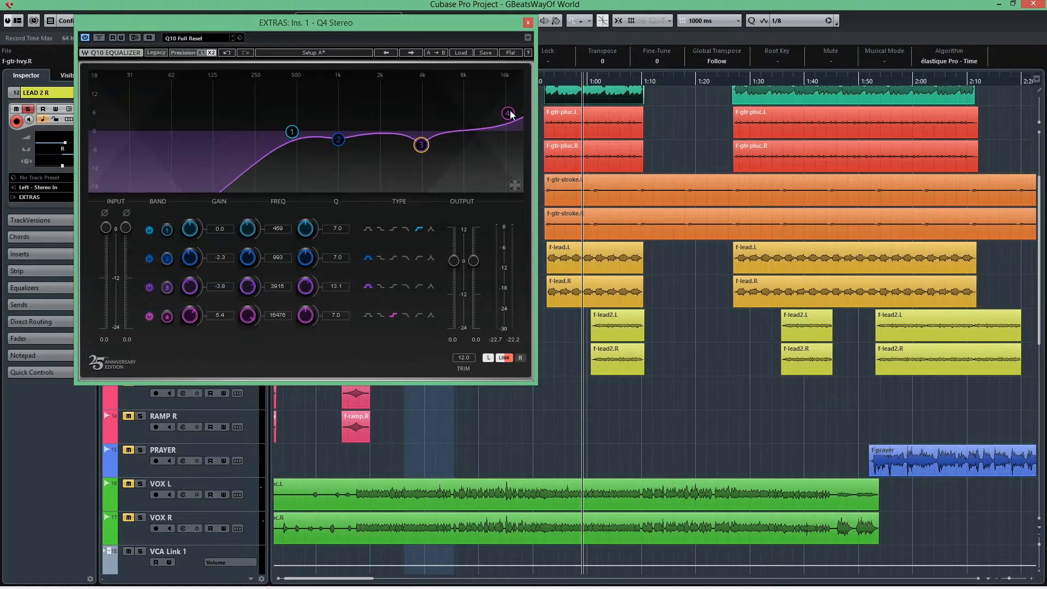
drag(511, 115, 514, 115)
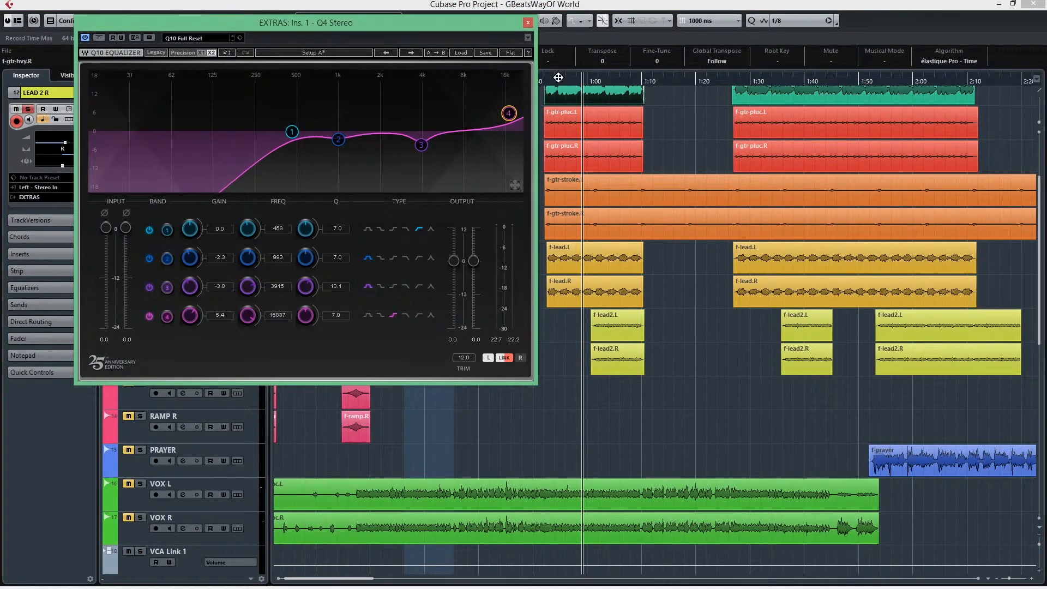
drag(600, 77, 600, 80)
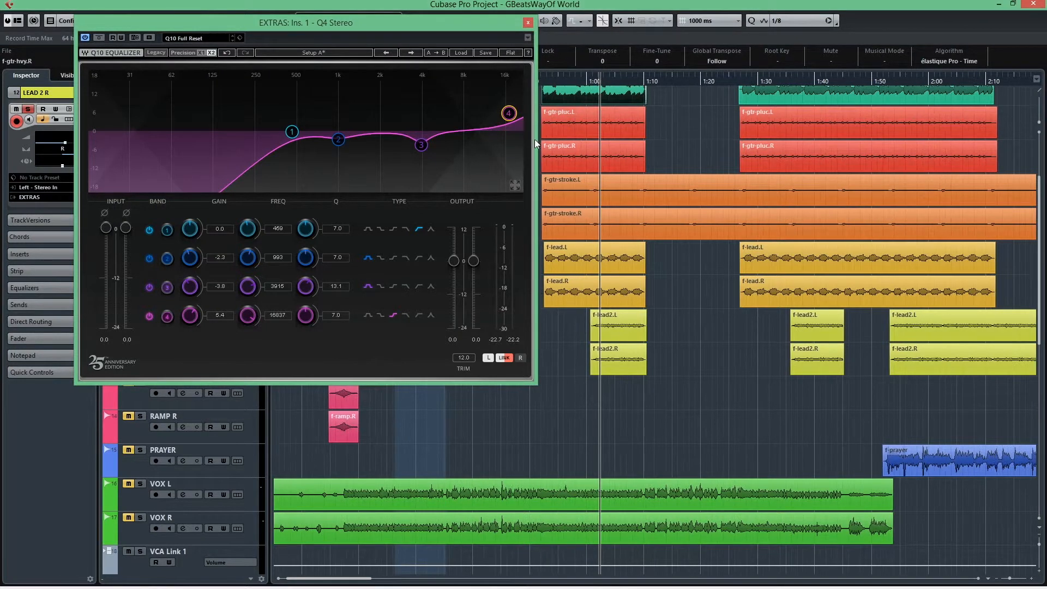
mouse_move(508, 113)
mouse_down()
mouse_move(501, 183)
mouse_move(437, 191)
mouse_move(483, 106)
mouse_move(506, 109)
mouse_move(498, 116)
mouse_up()
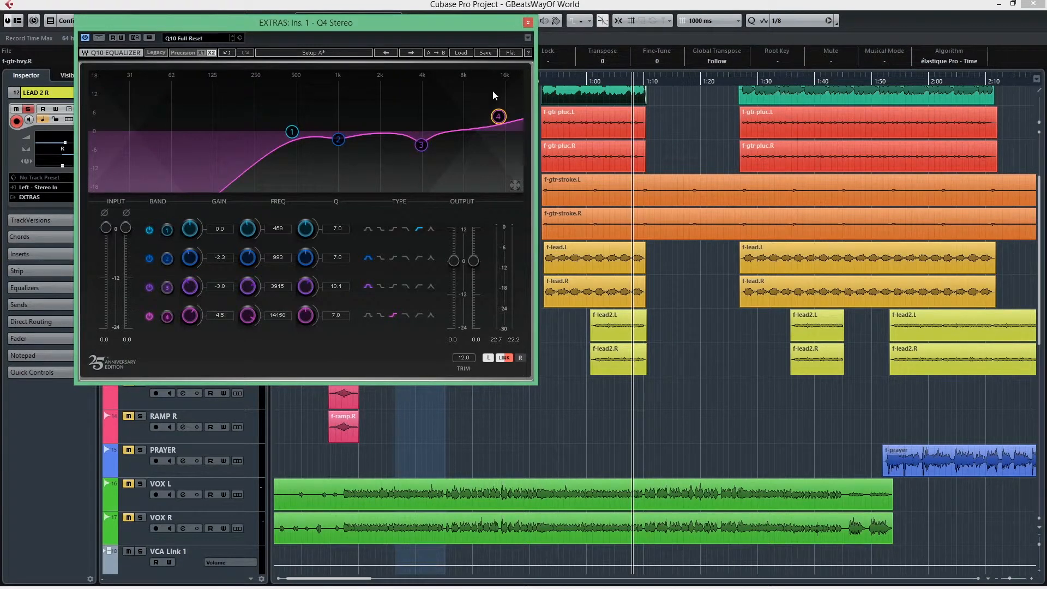
Step: Deepen equalizer band 3 to a gain of -5.5 at 3943 Hz and narrow it to a Q of 71.5
drag(420, 149, 420, 153)
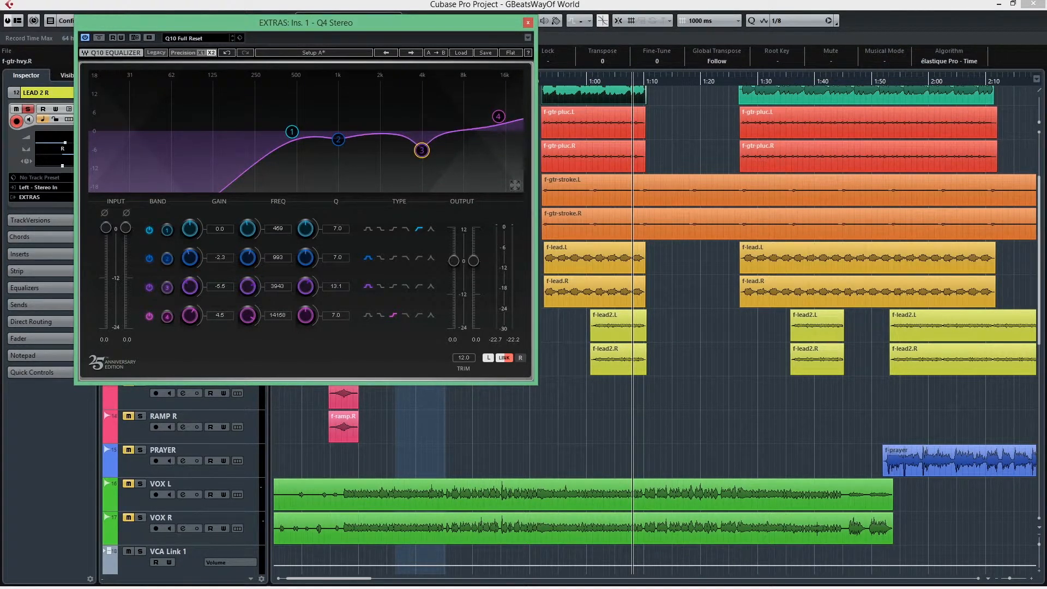
mouse_move(312, 284)
mouse_down()
mouse_move(313, 264)
mouse_move(313, 284)
mouse_up()
drag(310, 288, 310, 268)
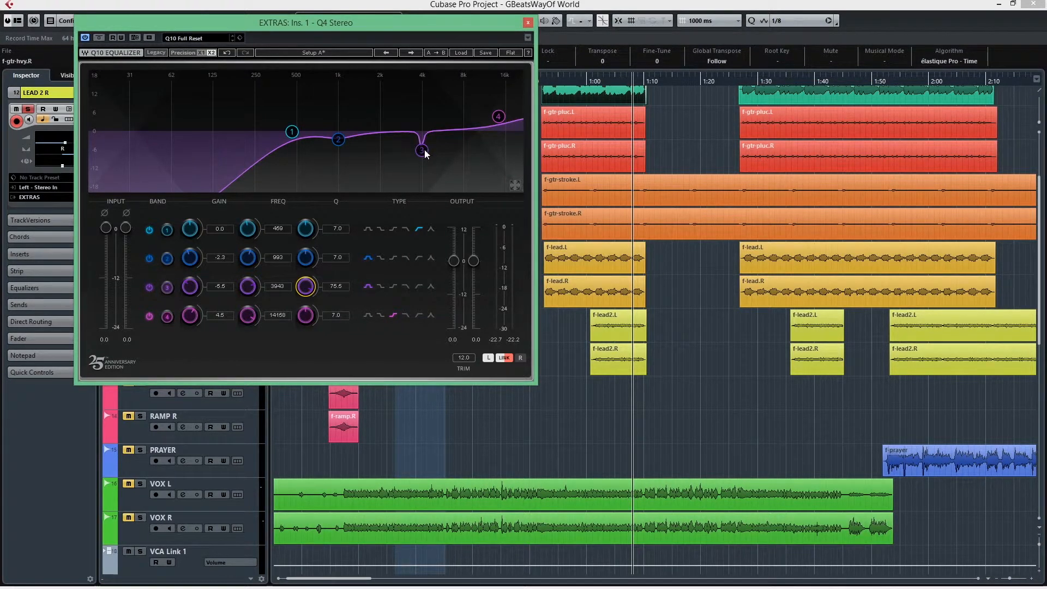
drag(306, 284, 306, 287)
Step: Close the equalizer, clear all solos, and listen to the mix from about 0:51 with VOX L muted
click(563, 78)
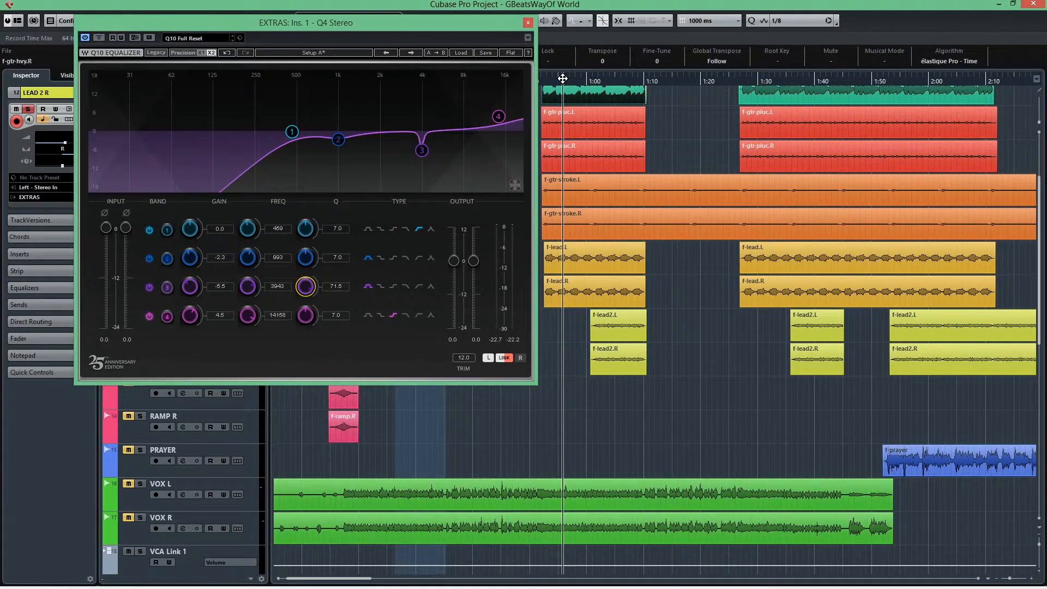
click(528, 23)
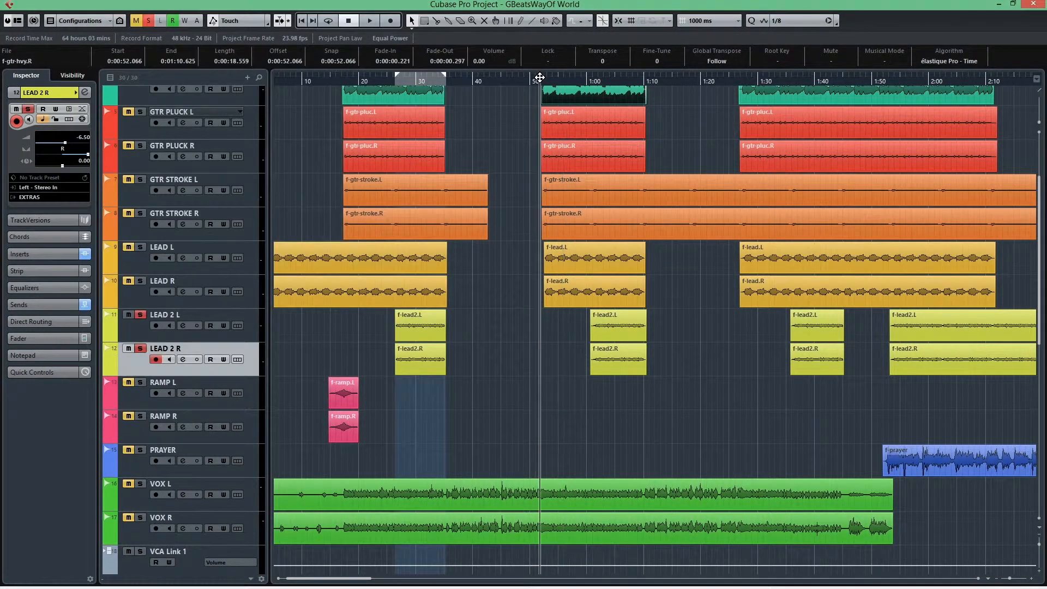
click(149, 22)
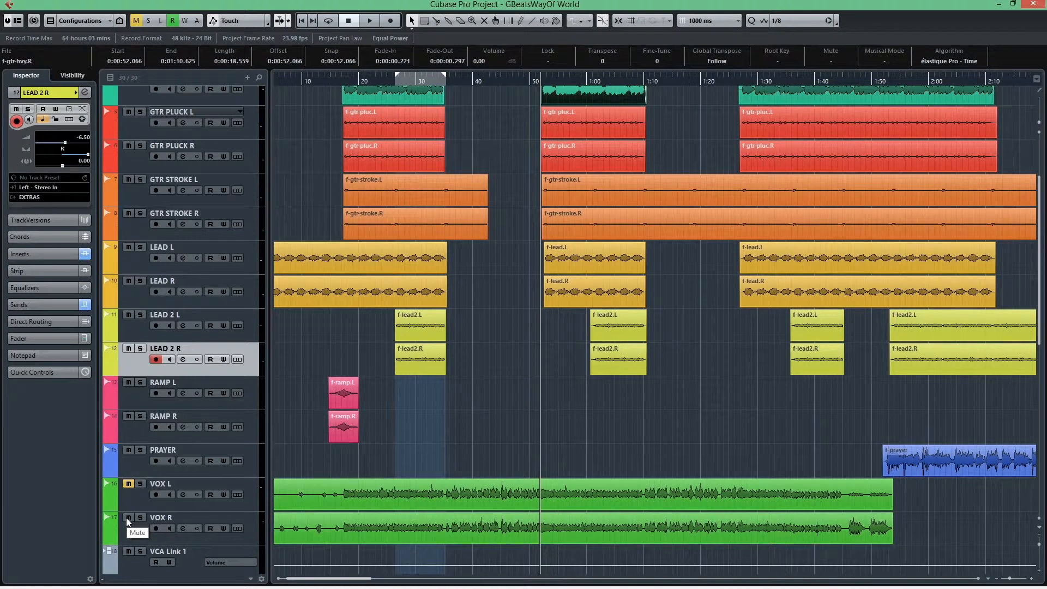
scroll(540, 382, up, 3)
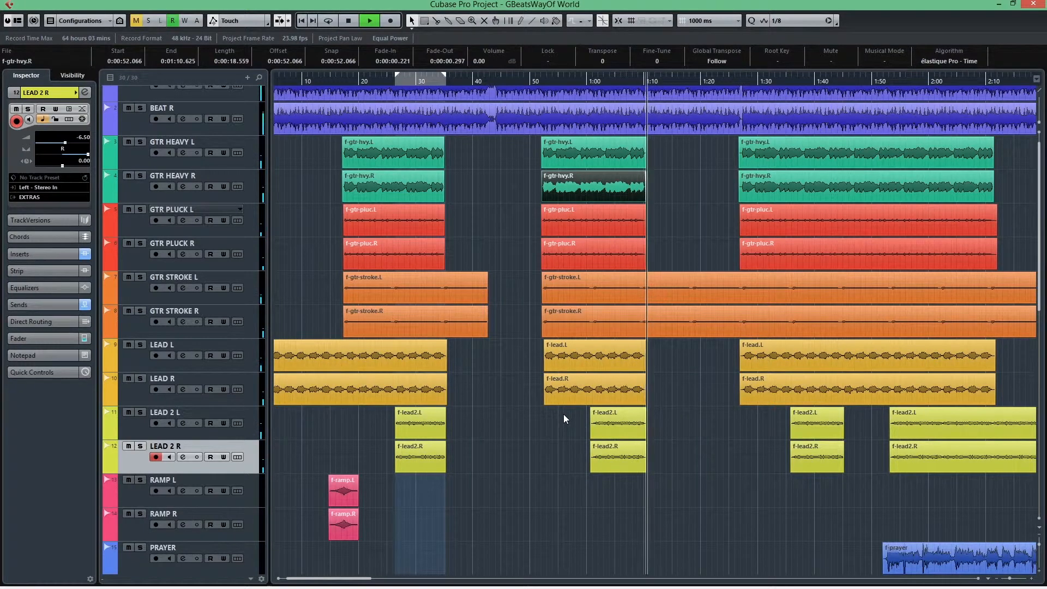
key(space)
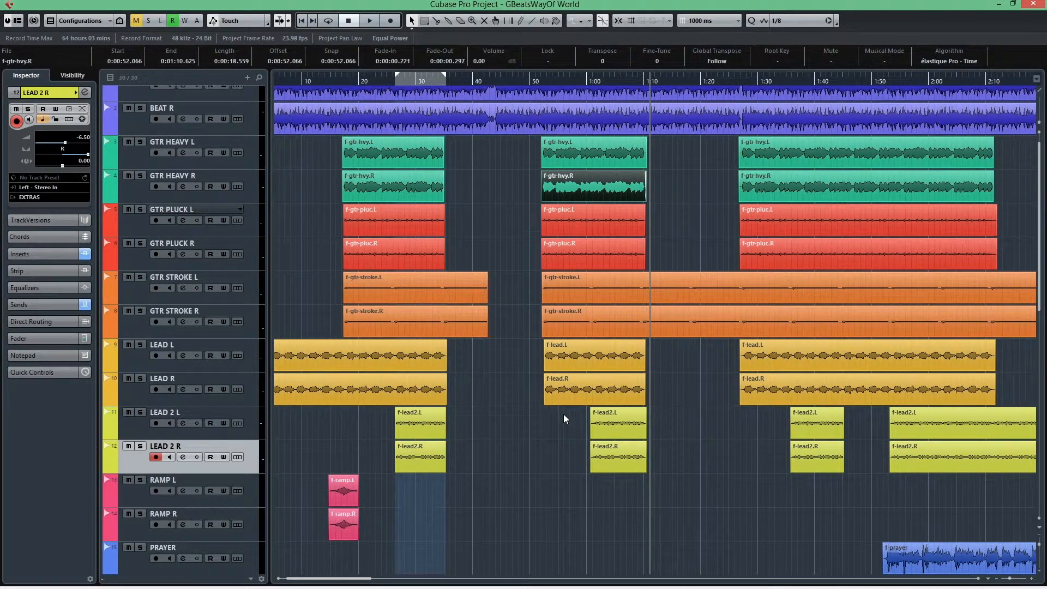
Step: Return the playhead to about 0:50 and single out the BEAT tracks, the guitar clips and the lead clips that follow it
scroll(562, 92, up, 1)
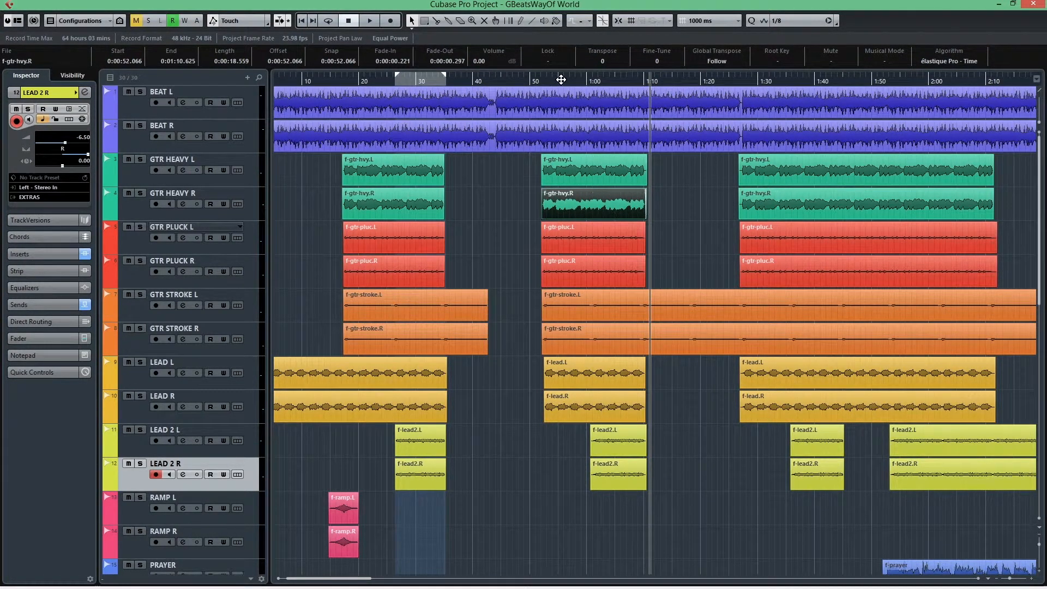
click(537, 79)
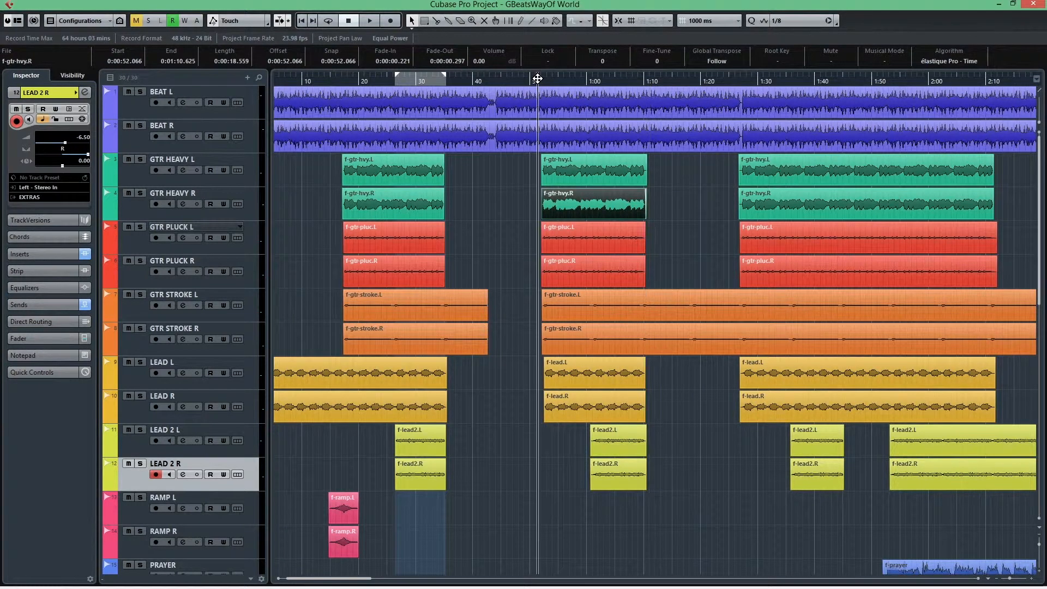
click(251, 104)
click(253, 136)
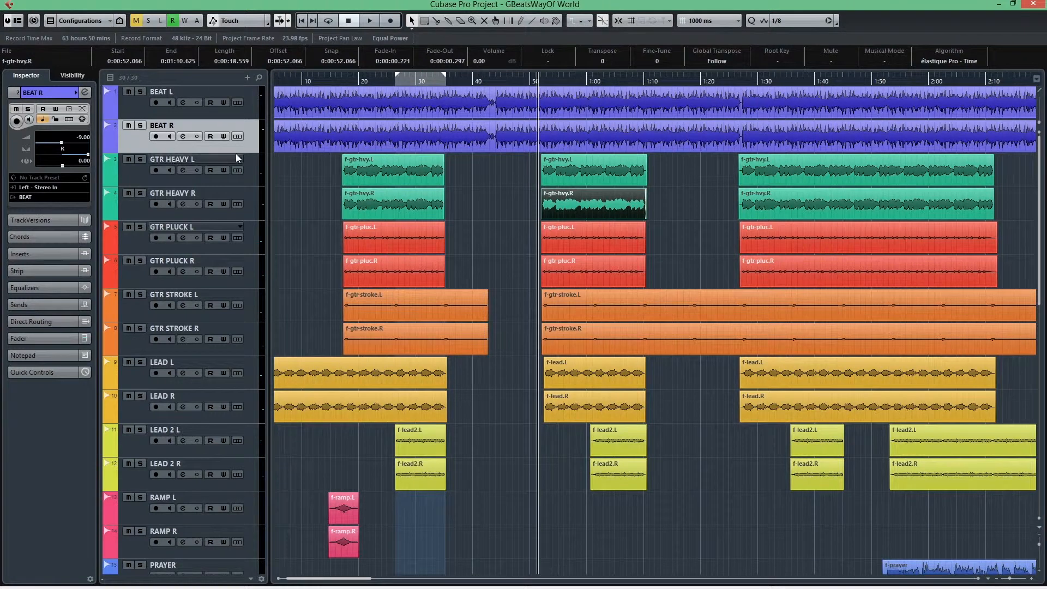
mouse_move(708, 171)
mouse_down()
mouse_move(657, 195)
mouse_move(575, 332)
mouse_up()
drag(677, 364, 597, 503)
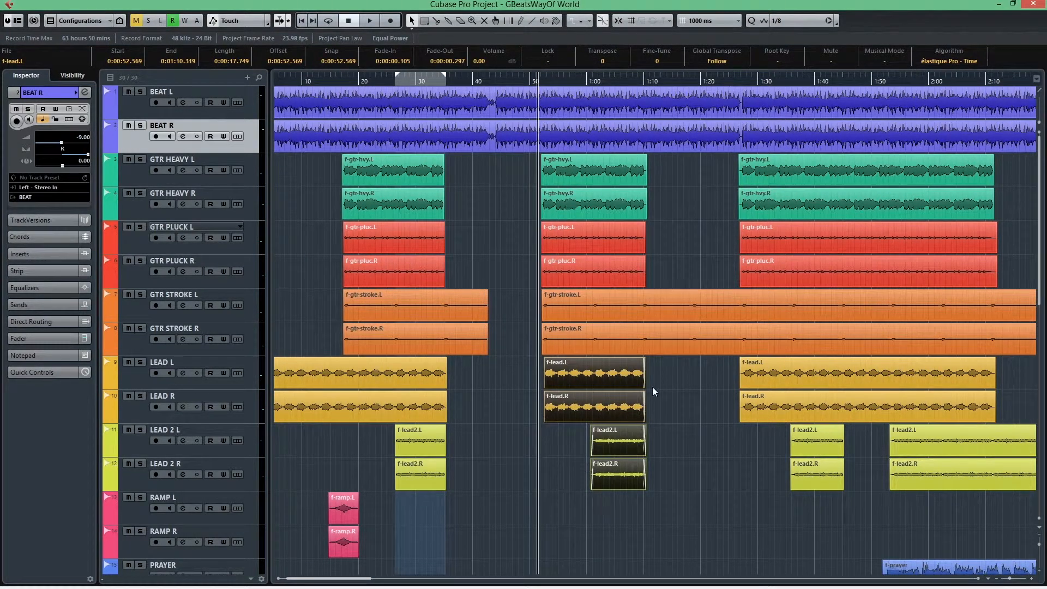
Step: Deselect the clips and listen to the mix from about 0:55 until just after the second leads enter
click(664, 375)
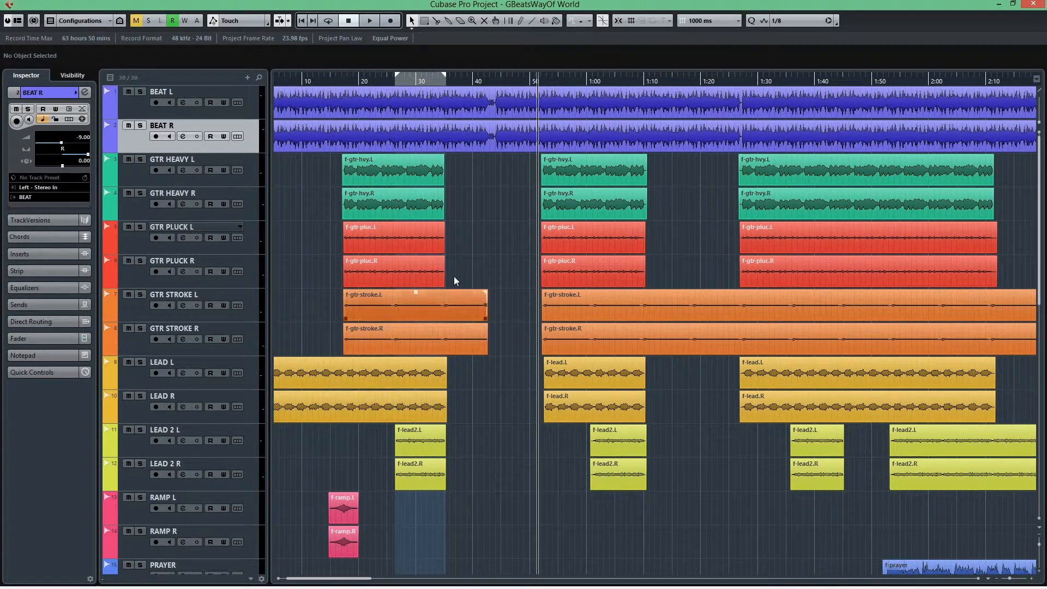
click(562, 79)
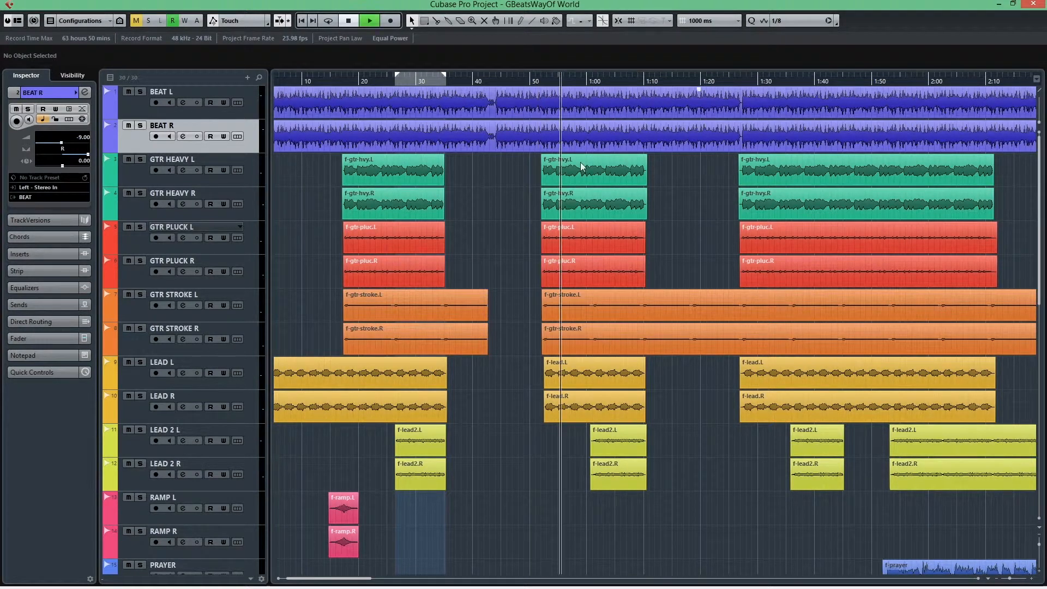
click(607, 267)
key(space)
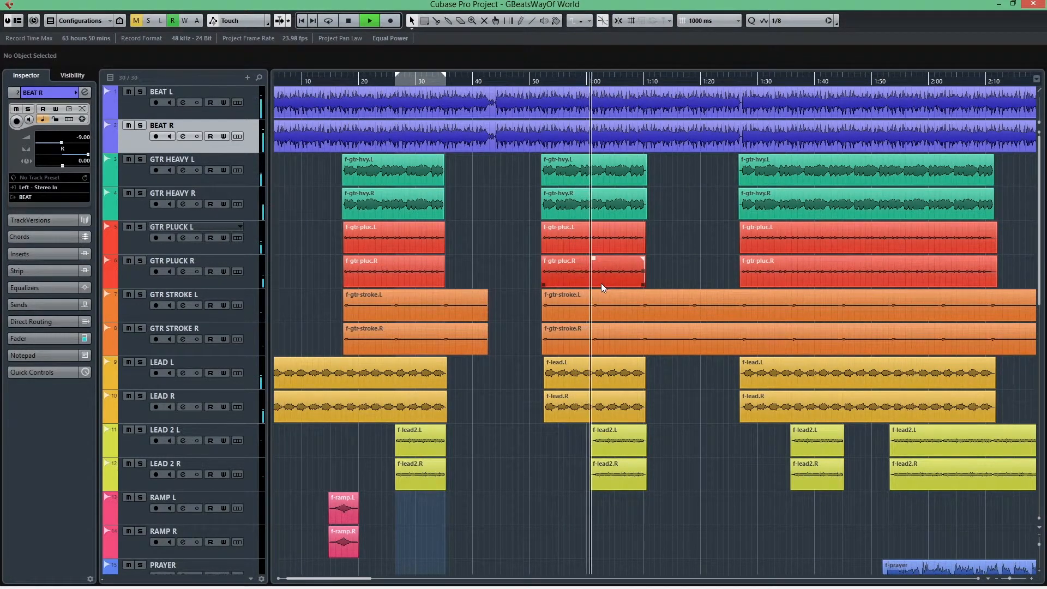
click(602, 294)
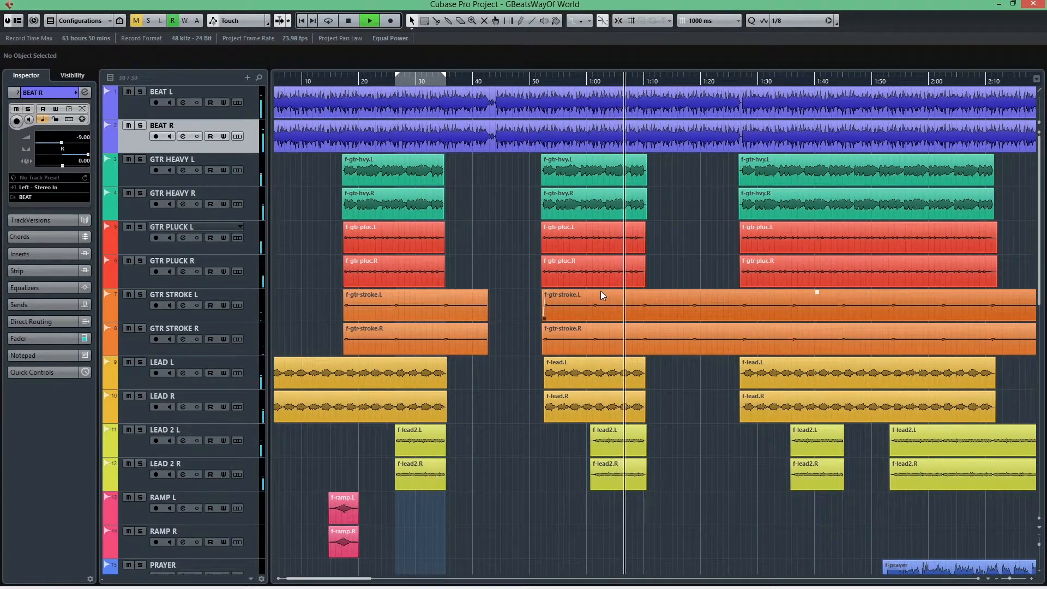
key(space)
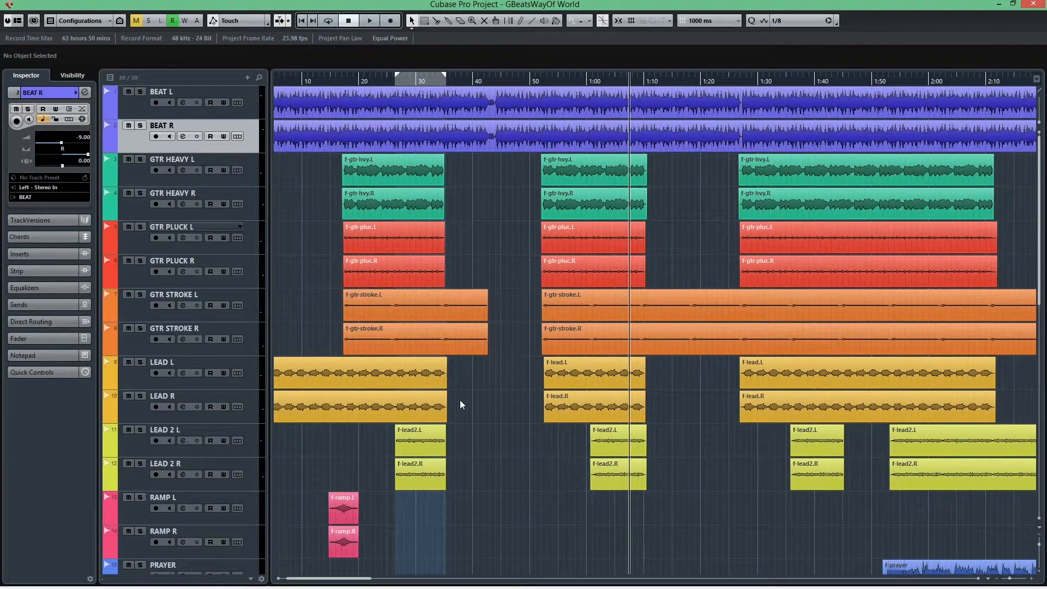
Step: Open the Q2 Mono equalizer inserted on the LEAD 2 L track and examine its two bands
click(251, 367)
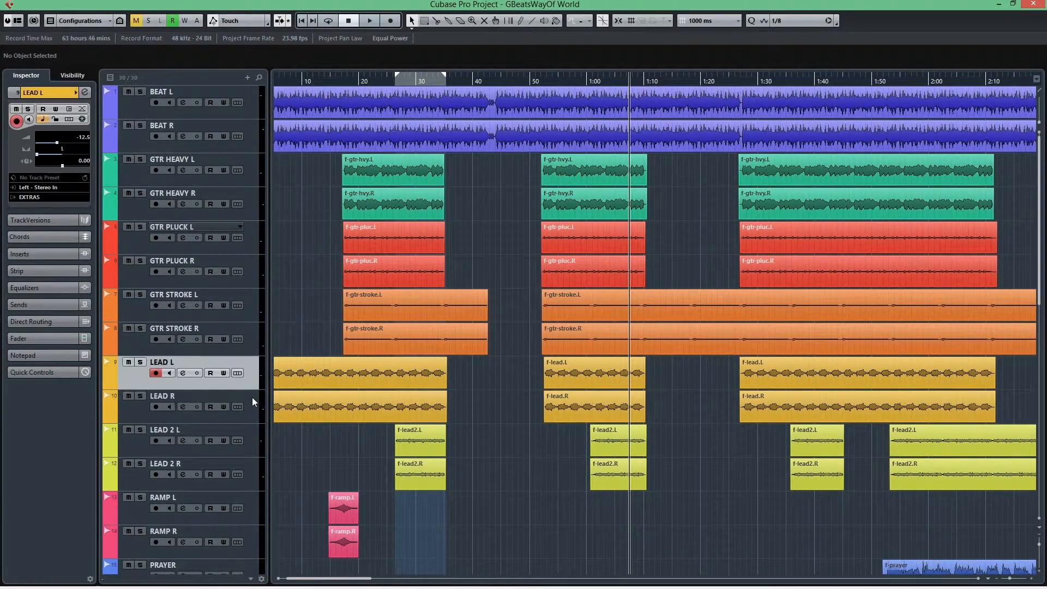
click(252, 400)
click(254, 449)
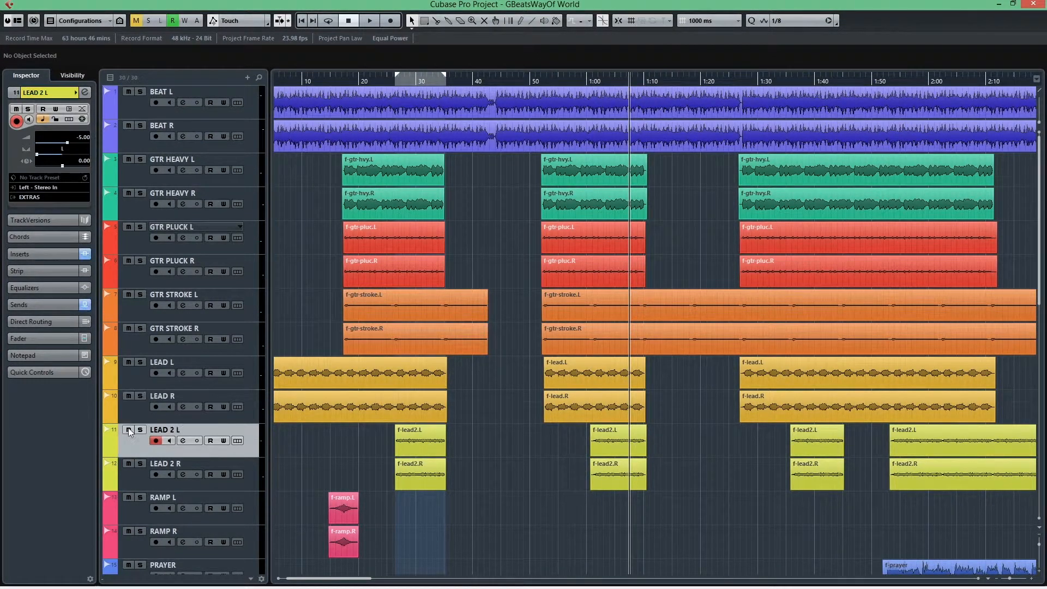
click(53, 254)
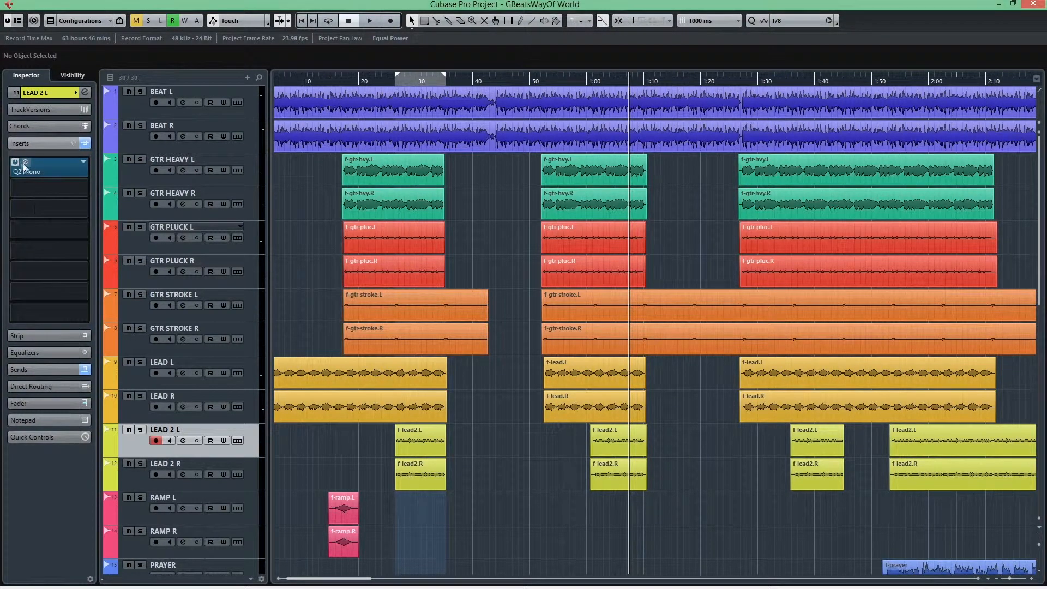
drag(0, 153, 647, 51)
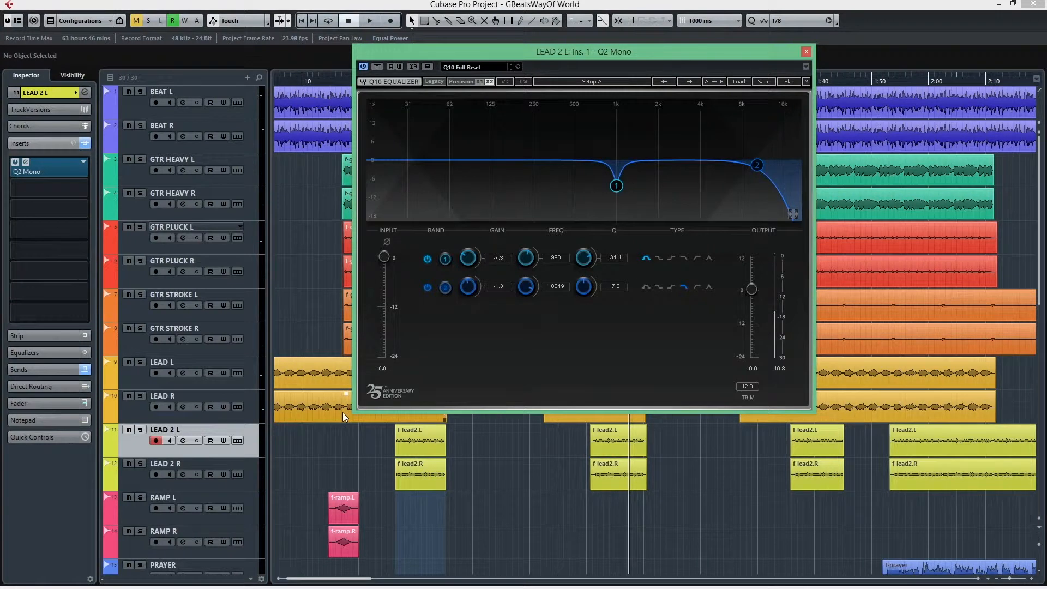
click(616, 186)
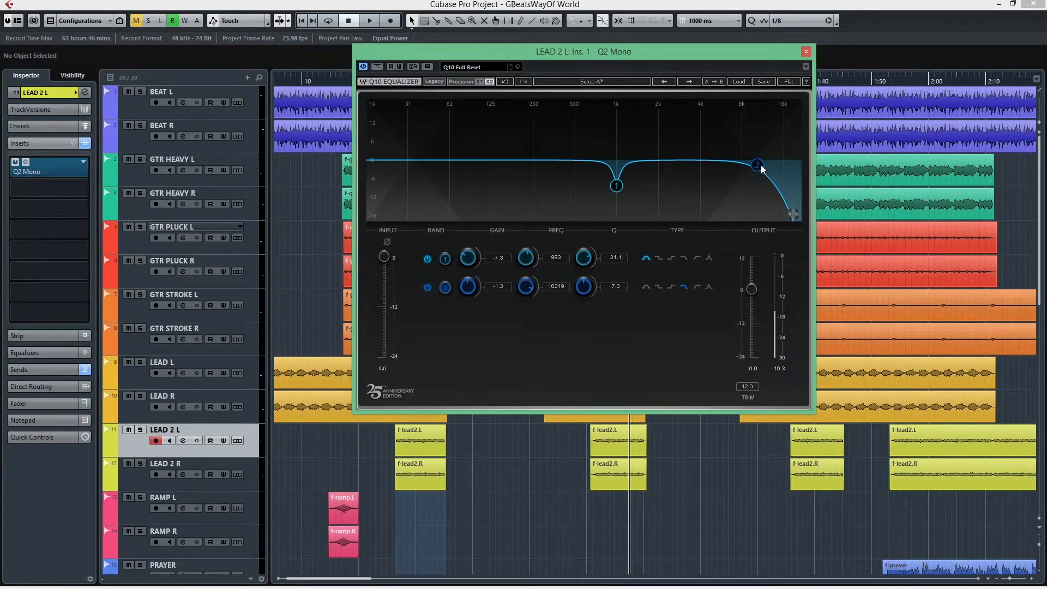
Step: Solo LEAD R and LEAD 2 L, listen to them together from about 1:02, and take LEAD R out of solo
click(140, 396)
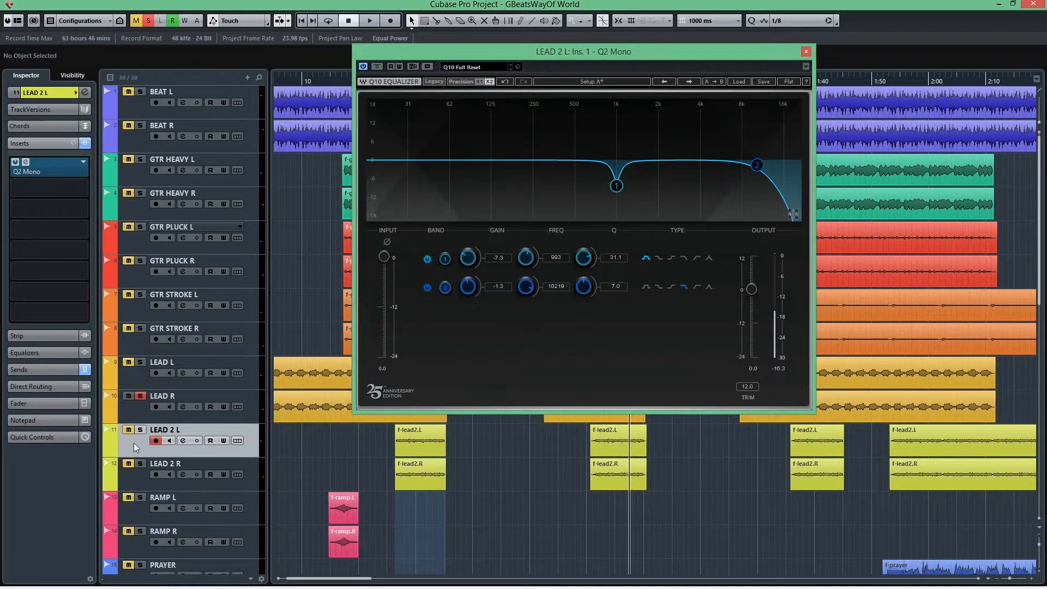
click(140, 430)
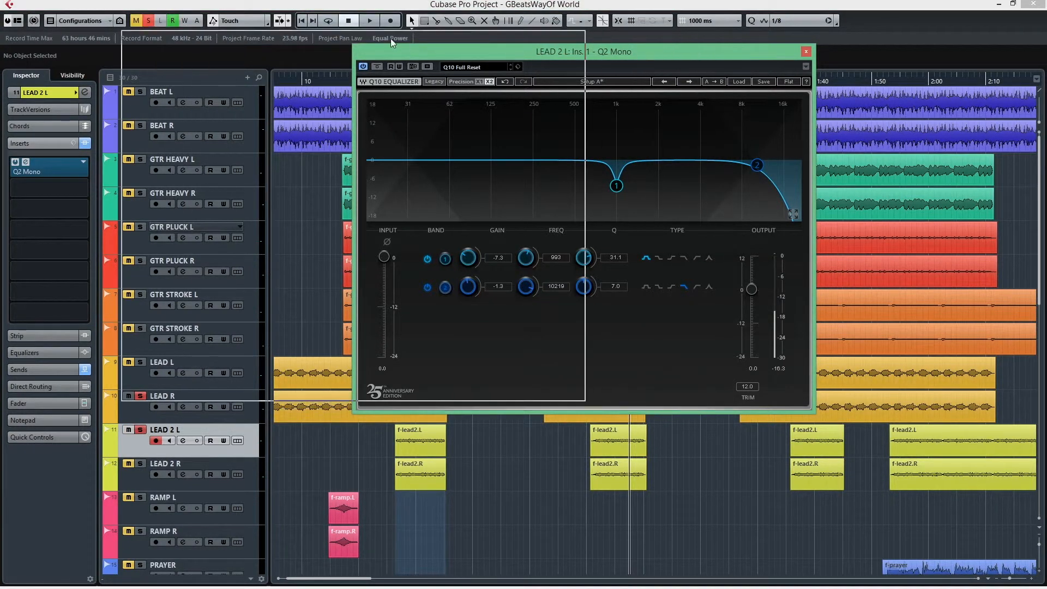
drag(390, 38, 370, 39)
click(605, 79)
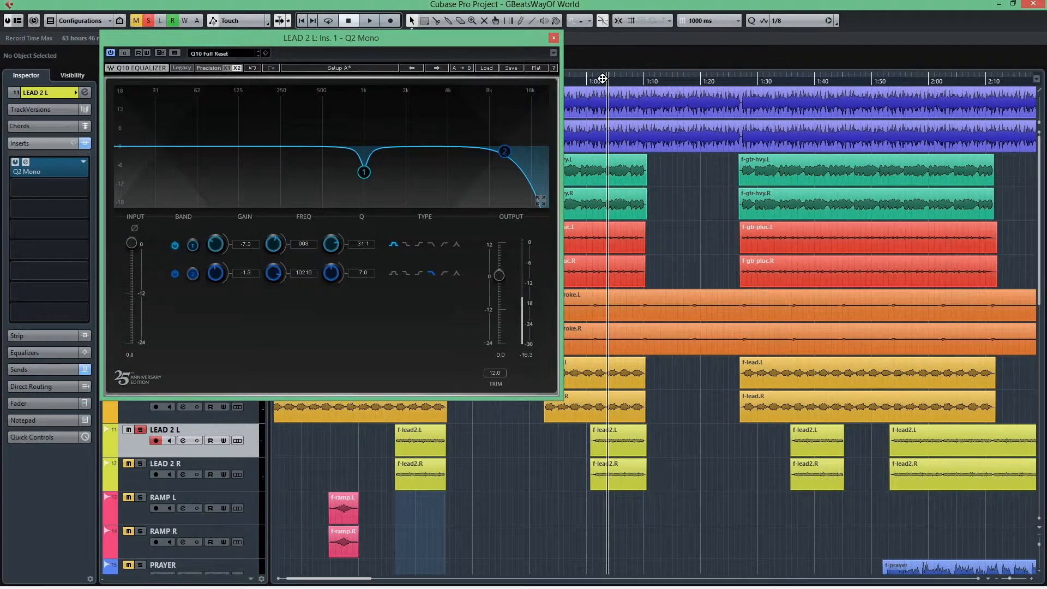
key(space)
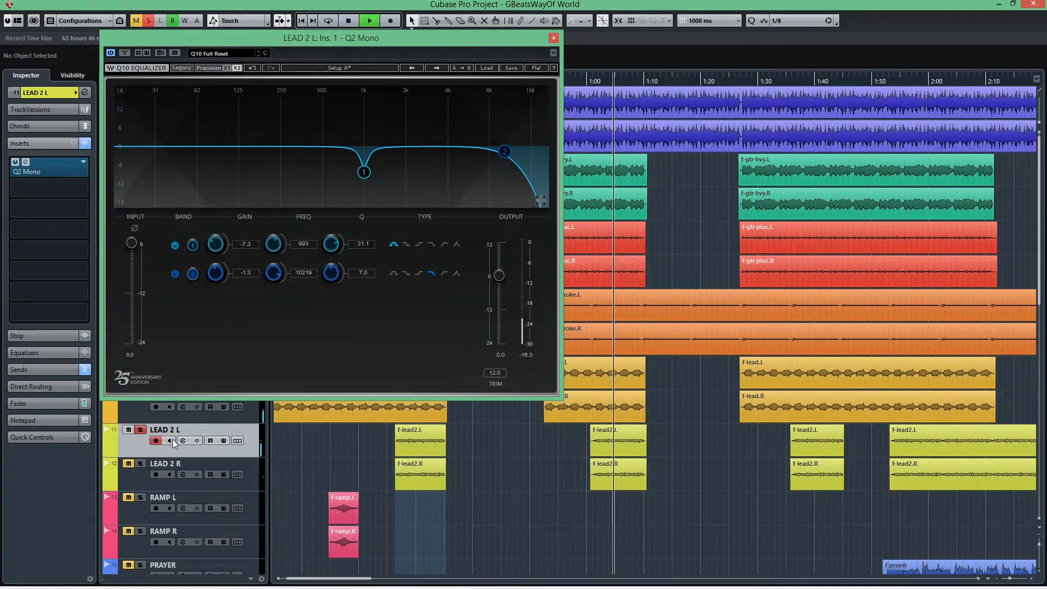
drag(268, 39, 312, 3)
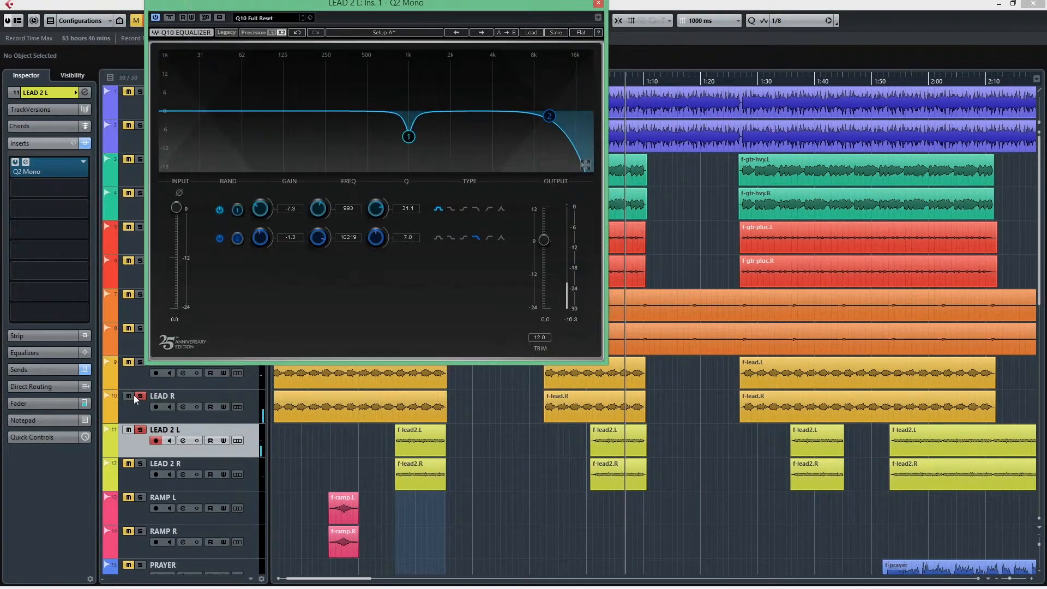
click(138, 397)
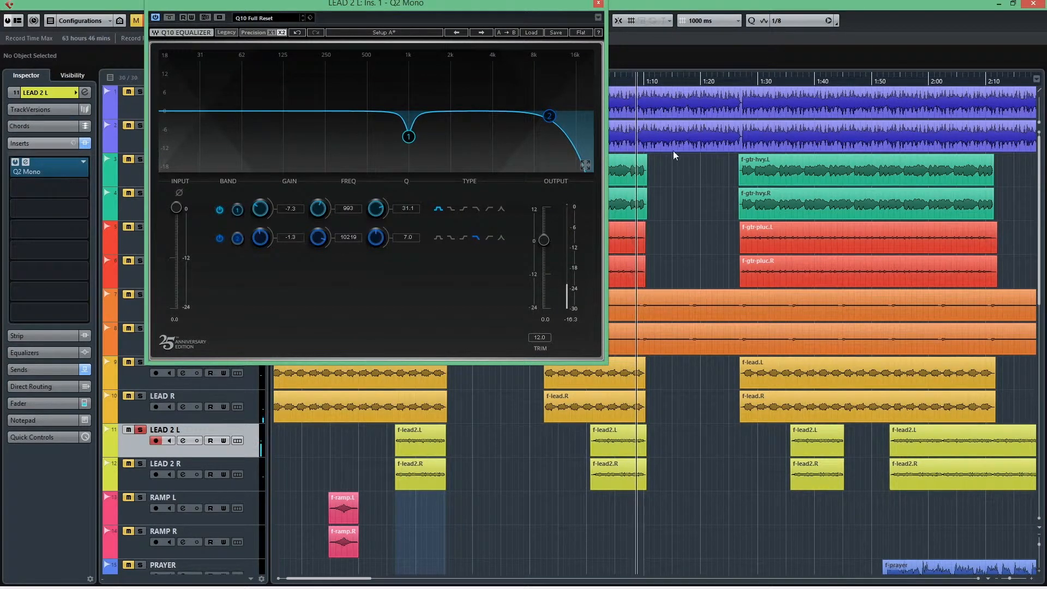
Step: Replay the soloed LEAD 2 L from about 1:03 and set equalizer band 2 to a gain of -2.2 at 6165 Hz
click(610, 80)
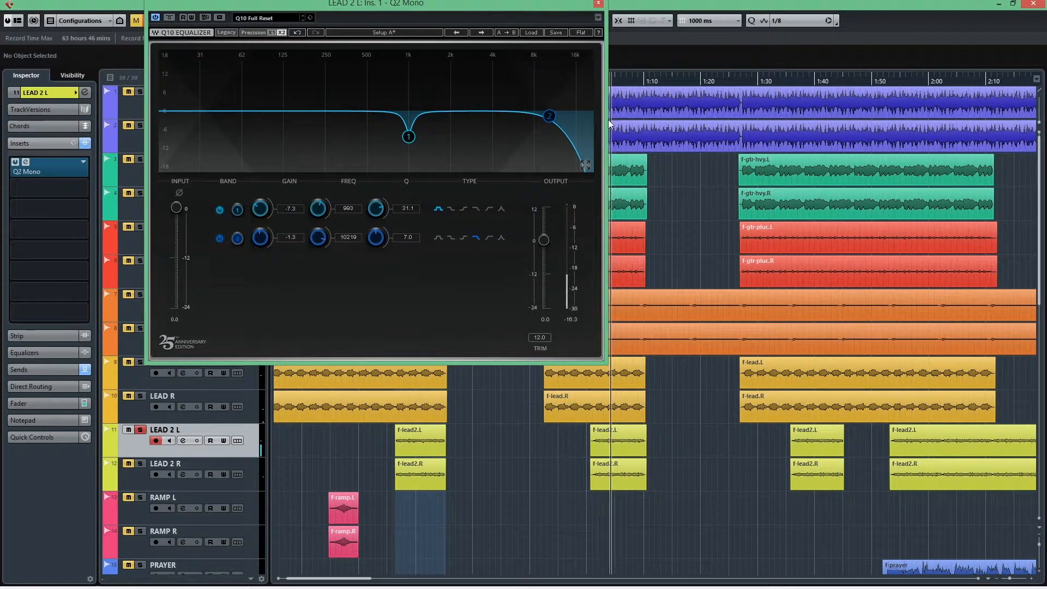
click(610, 79)
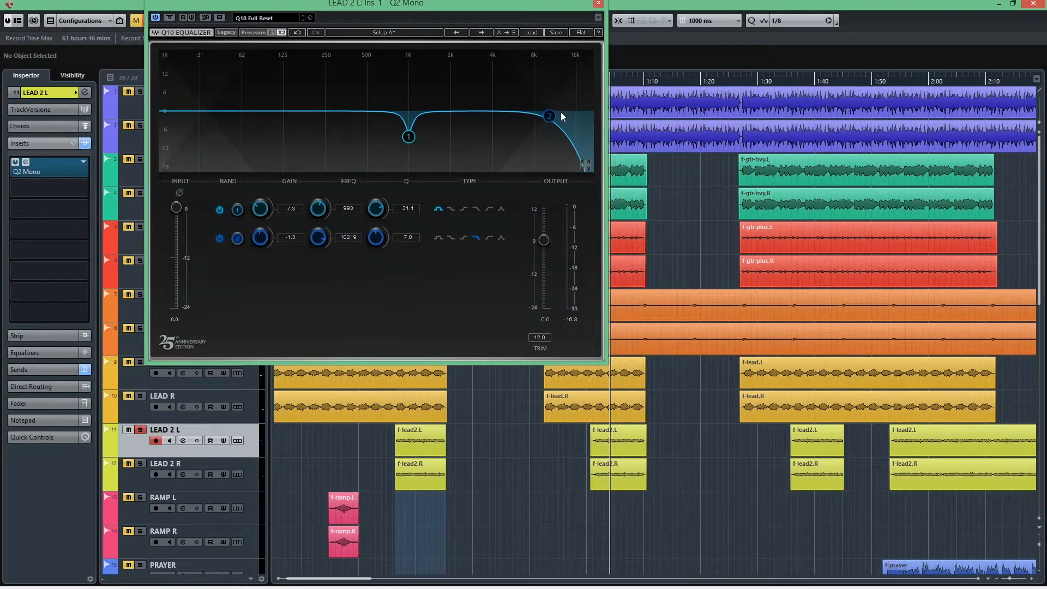
drag(550, 115, 520, 124)
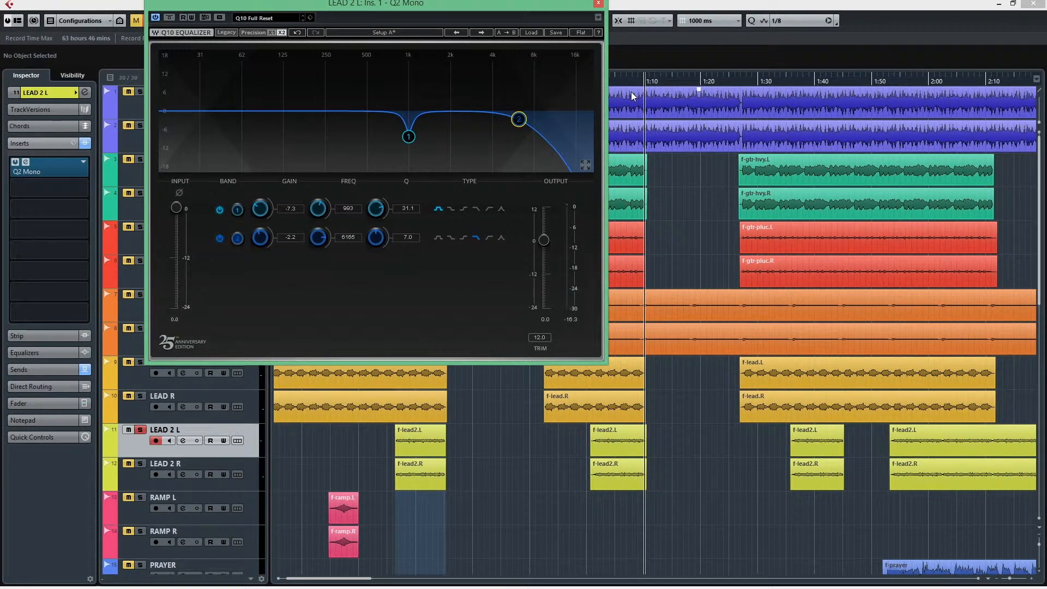
click(599, 3)
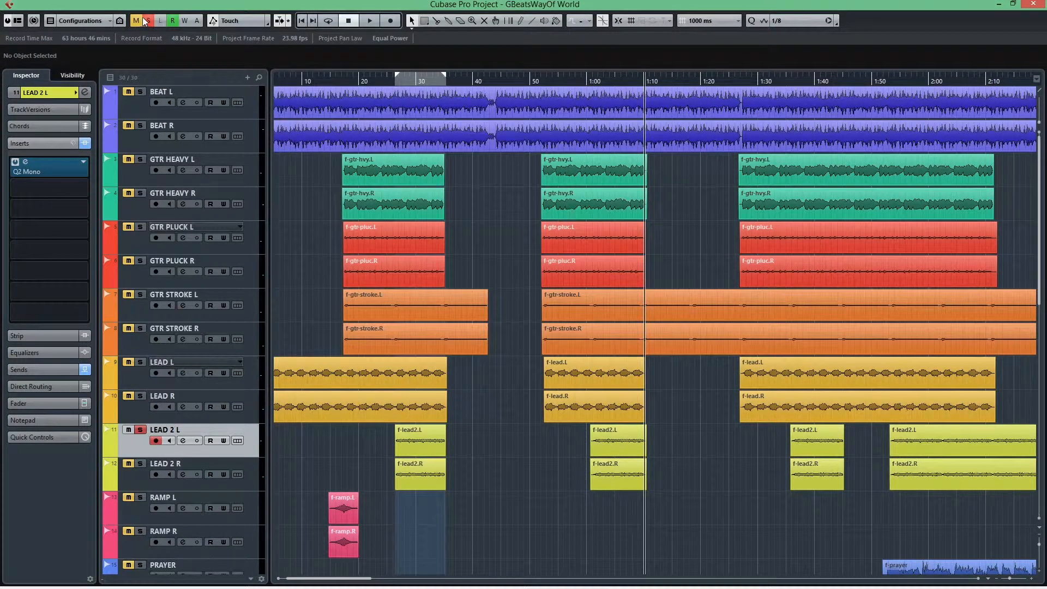
Step: Clear all solos, mute VOX L and VOX R, and listen to the instrumental mix from about 0:58
click(148, 20)
scroll(129, 218, down, 6)
click(129, 214)
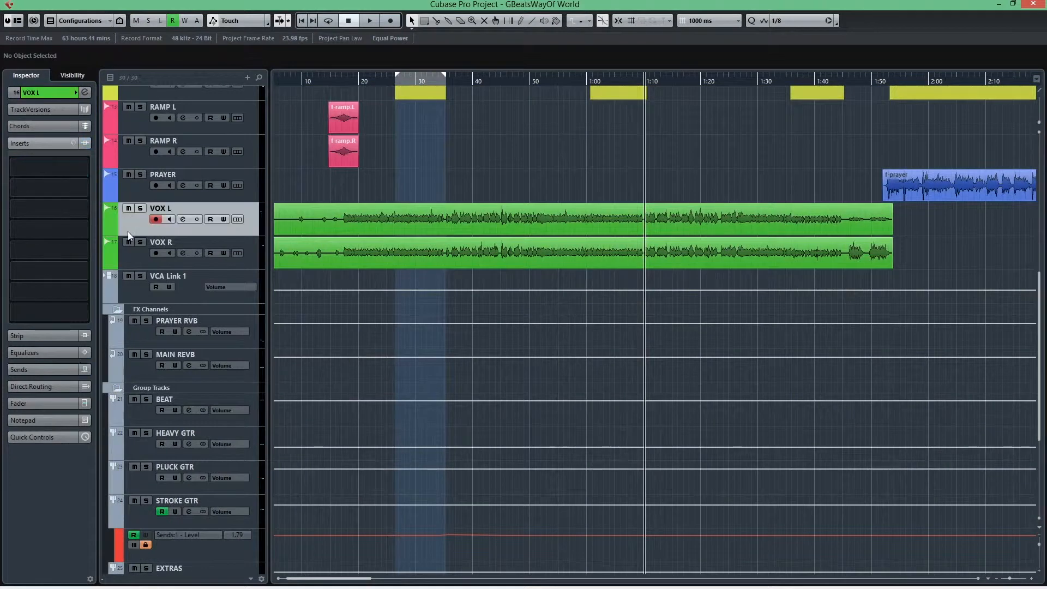
scroll(282, 289, up, 6)
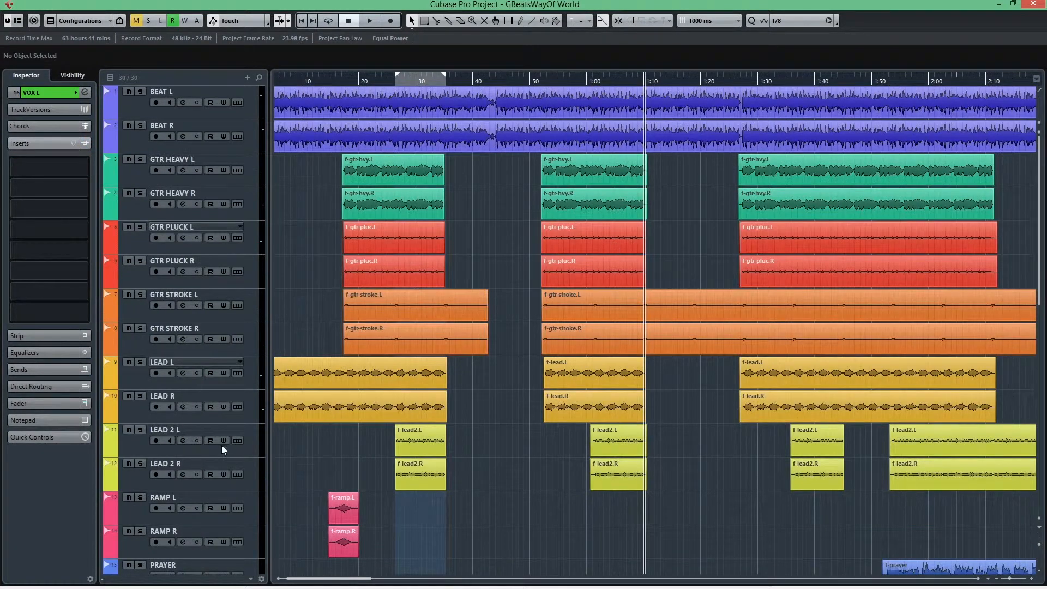
click(583, 79)
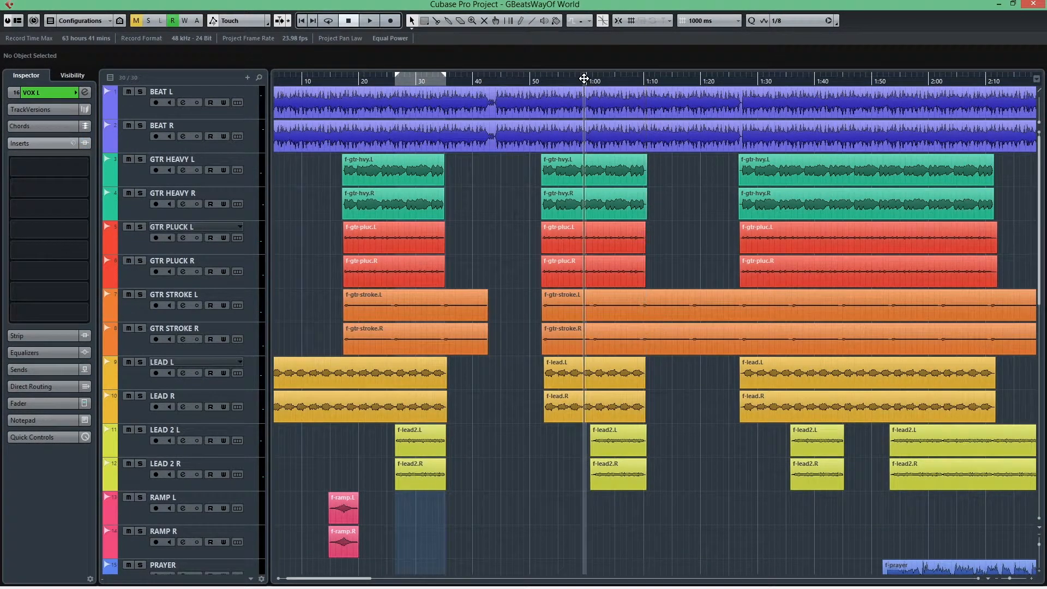
key(space)
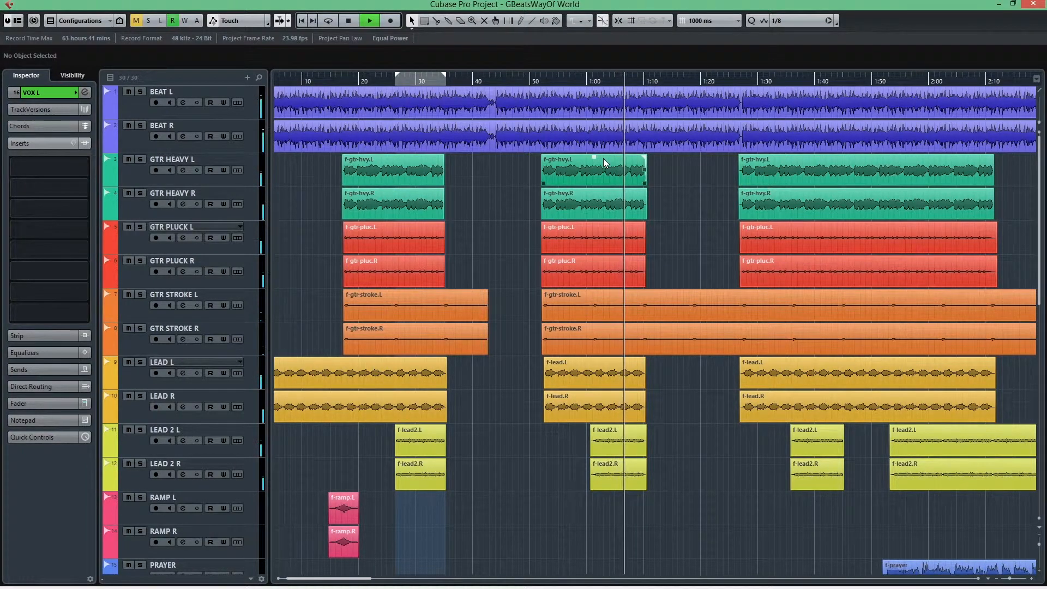
key(space)
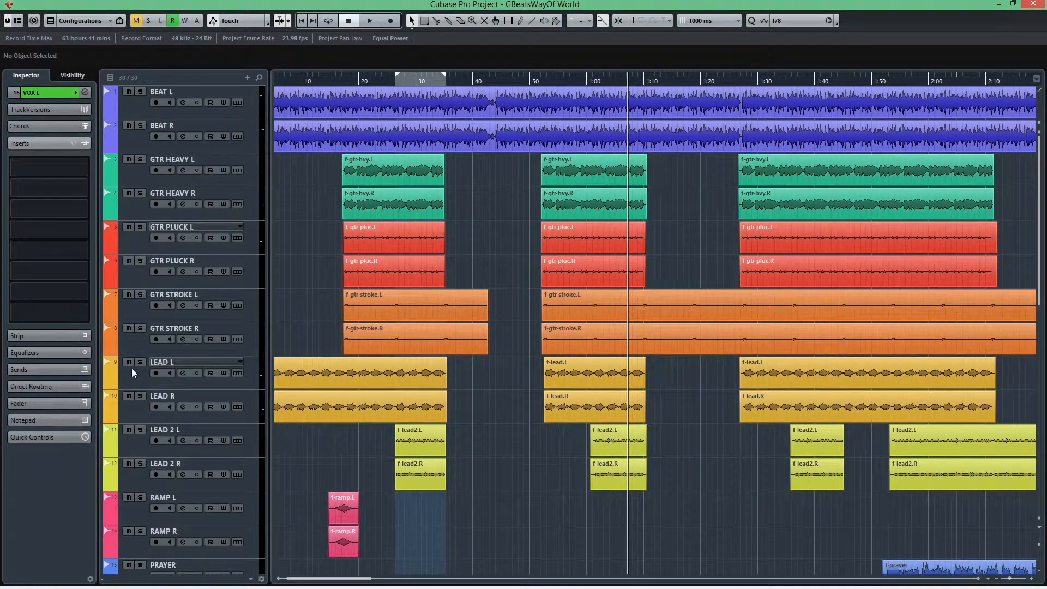
Step: Mute all four LEAD and LEAD 2 tracks and listen to the mix from about 0:55
drag(127, 364, 129, 467)
click(561, 82)
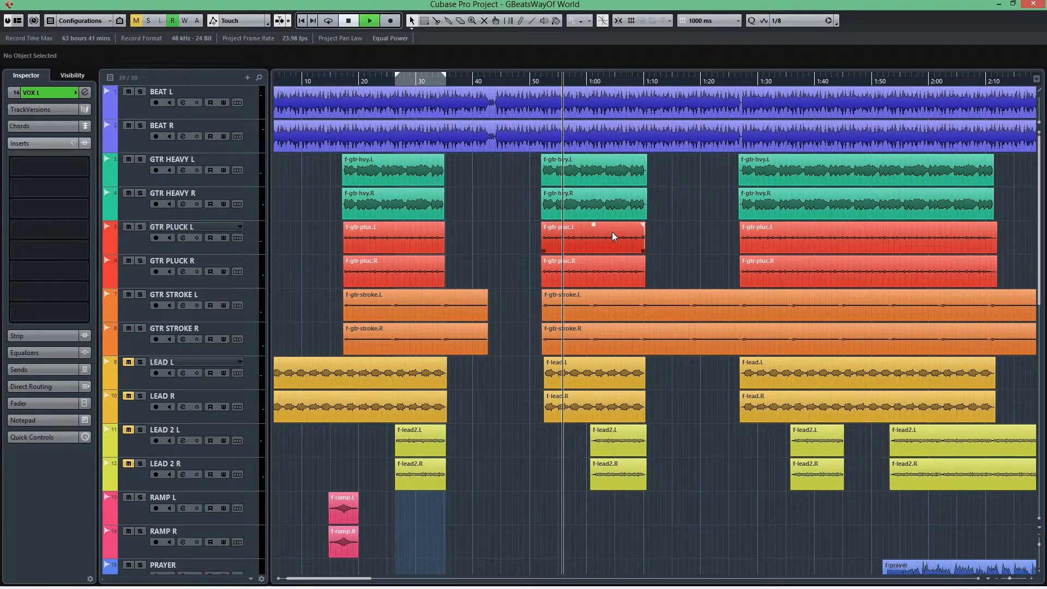
key(space)
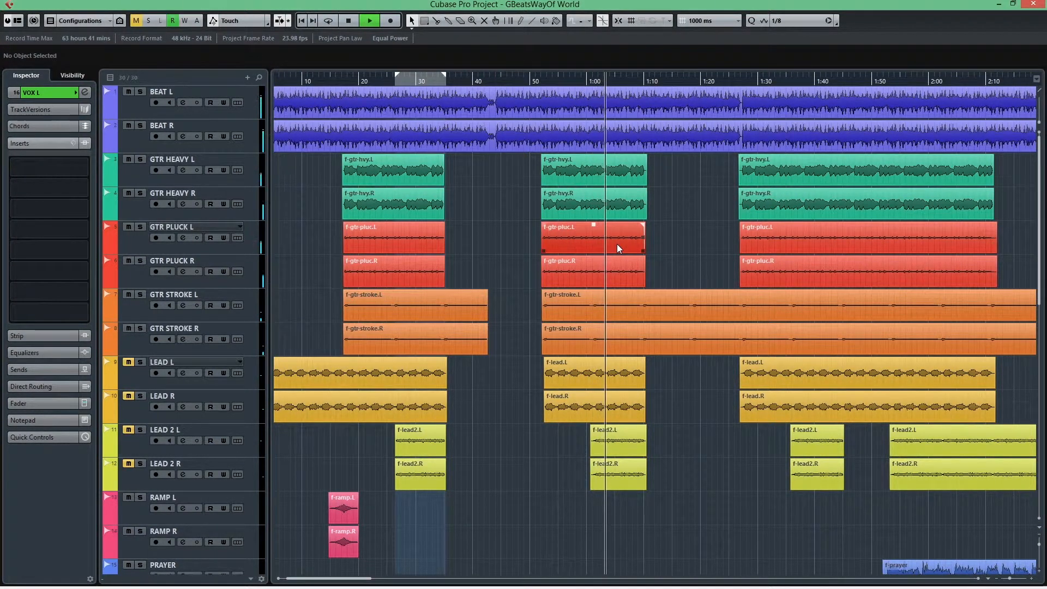
key(space)
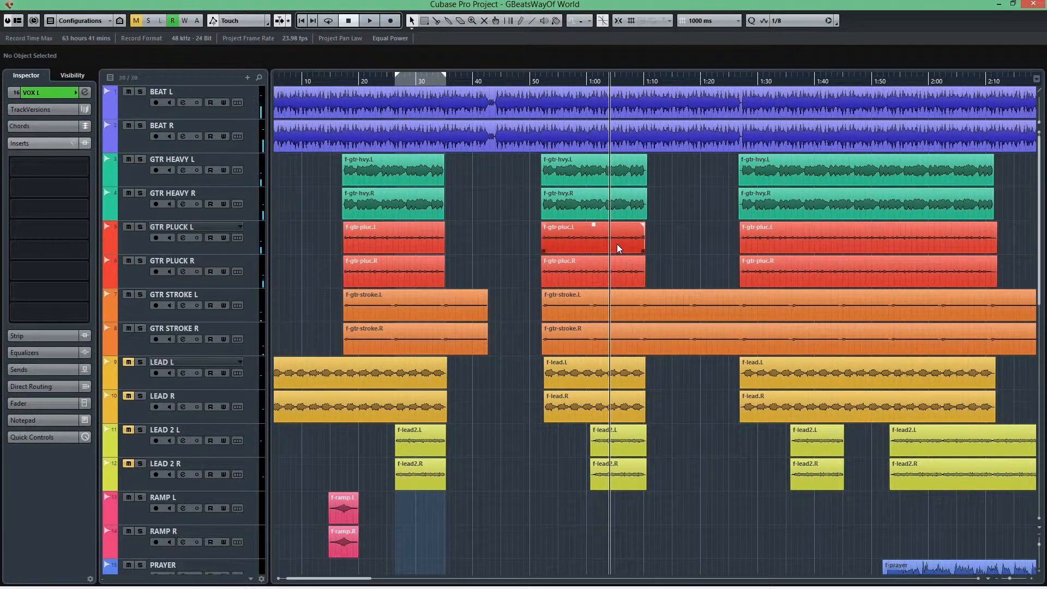
Step: Unmute the LEAD and LEAD 2 tracks and listen to the mix with them from about 0:49
click(129, 362)
click(128, 395)
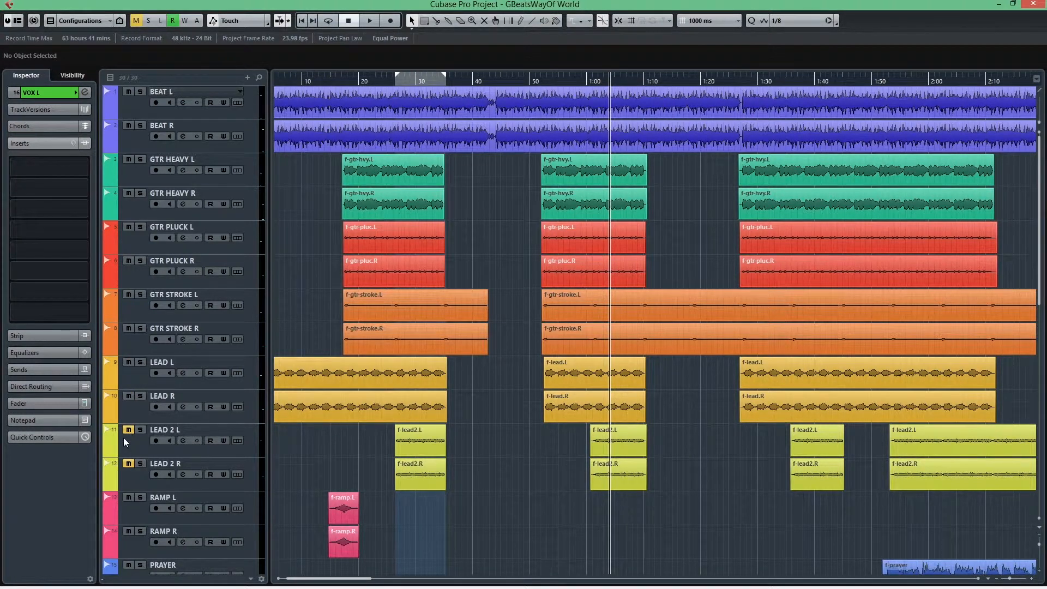
click(116, 449)
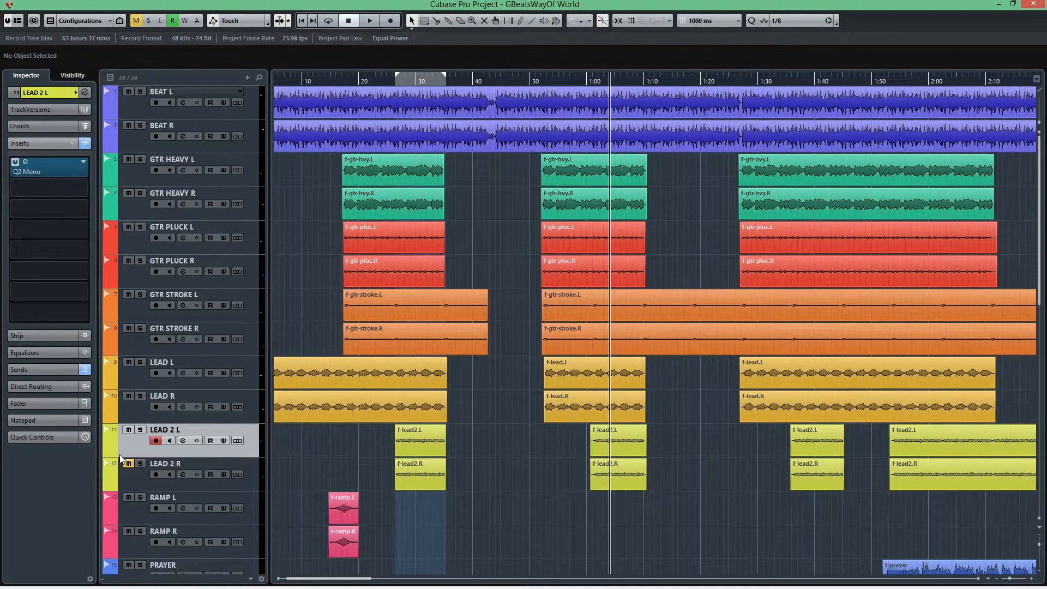
click(129, 463)
click(531, 82)
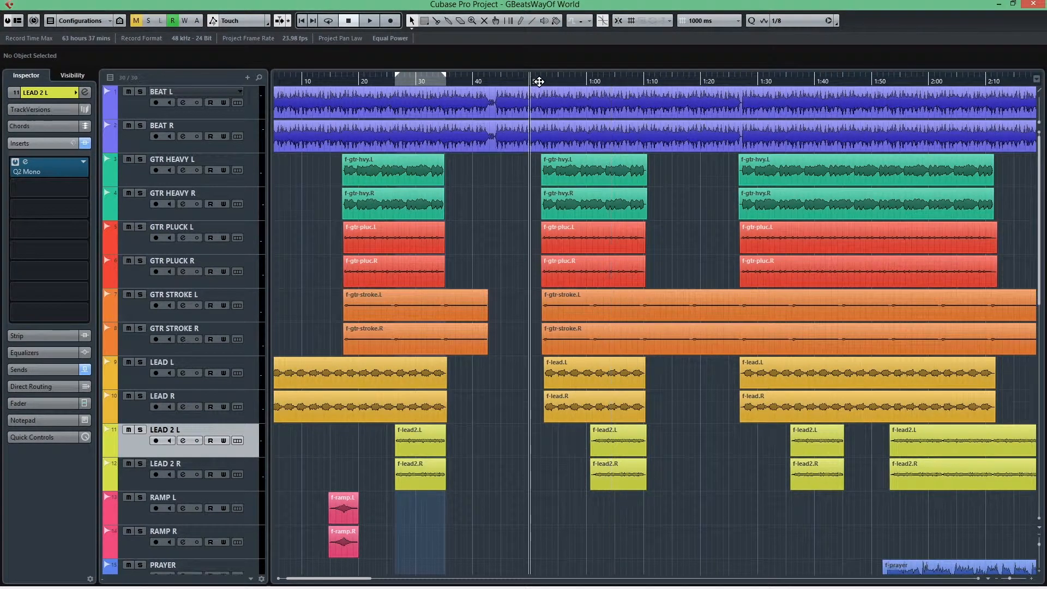
key(space)
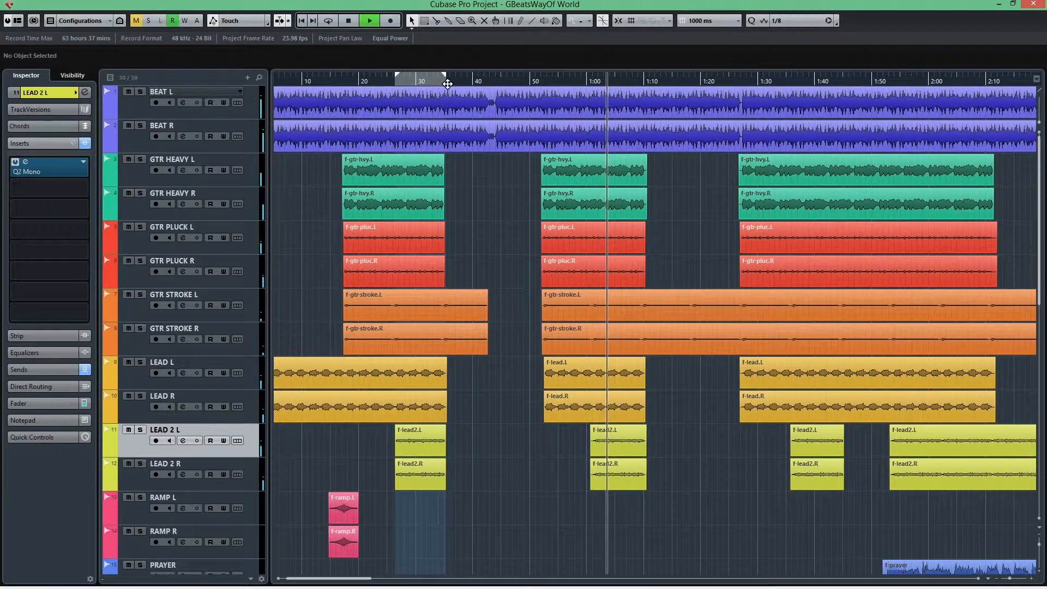
key(space)
Step: Open the Q4 Stereo equalizer on the EXTRAS group track and return to the audio tracks with it displayed
scroll(251, 371, down, 10)
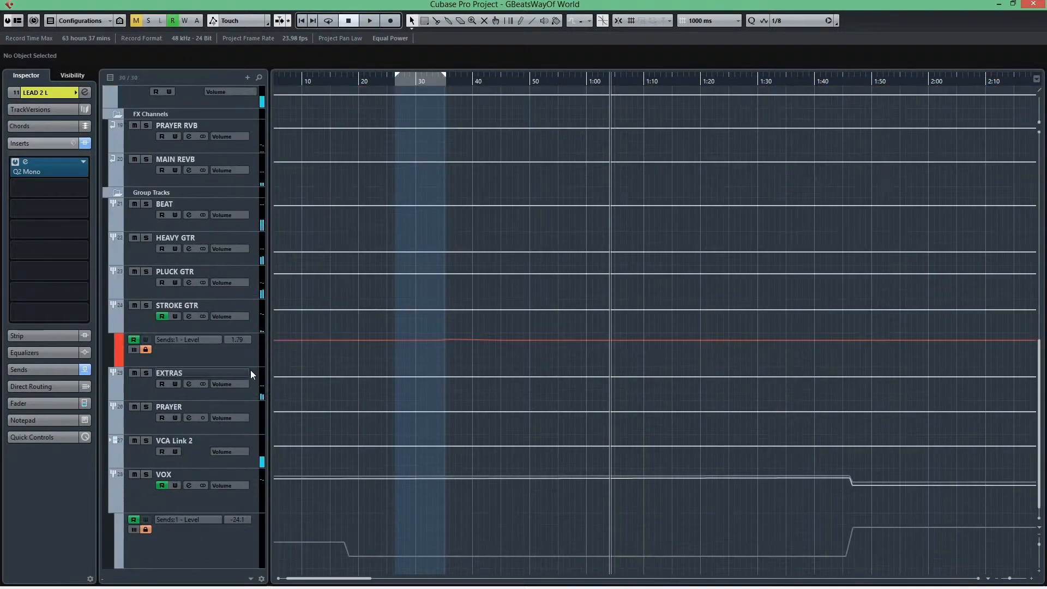
scroll(251, 370, up, 3)
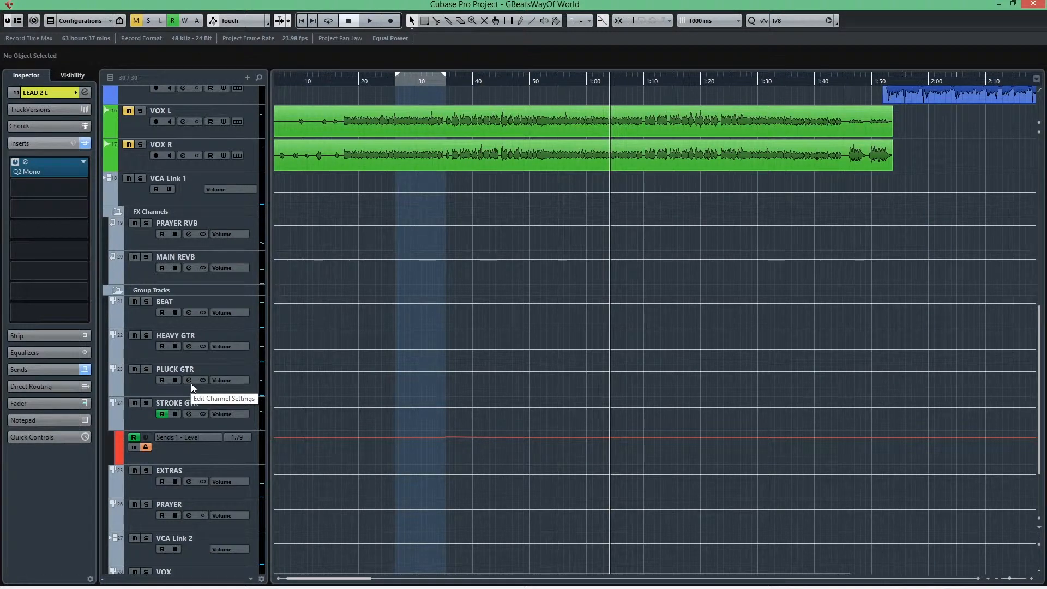
scroll(182, 425, down, 3)
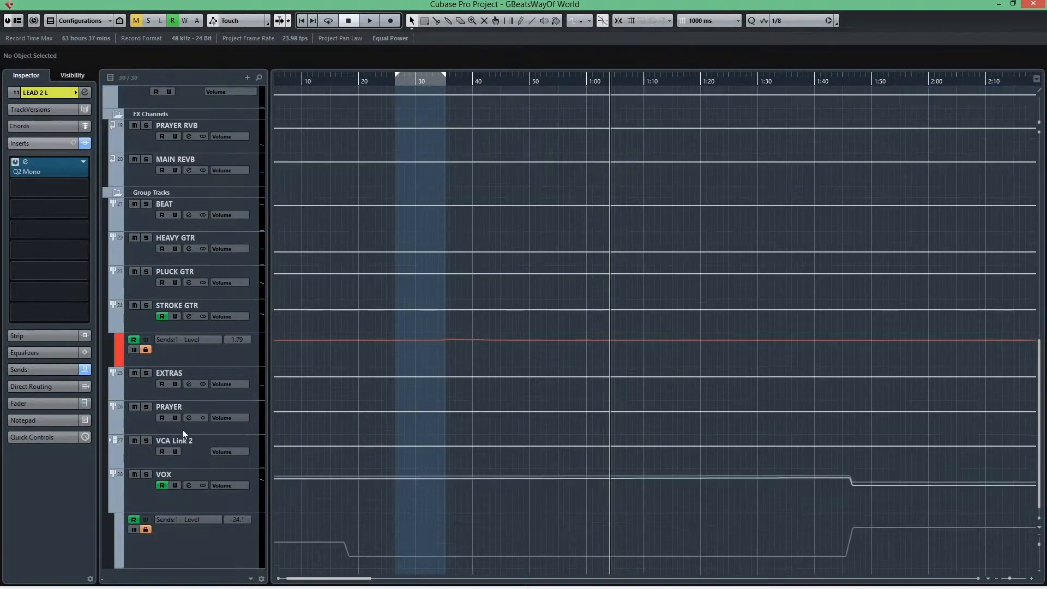
click(140, 427)
click(136, 390)
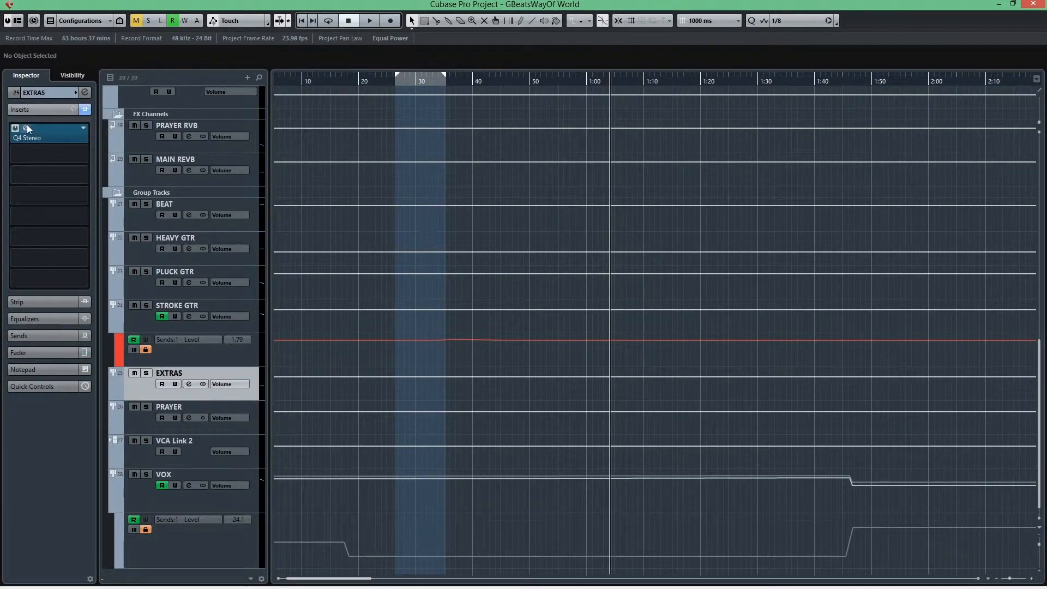
click(26, 126)
scroll(679, 271, up, 10)
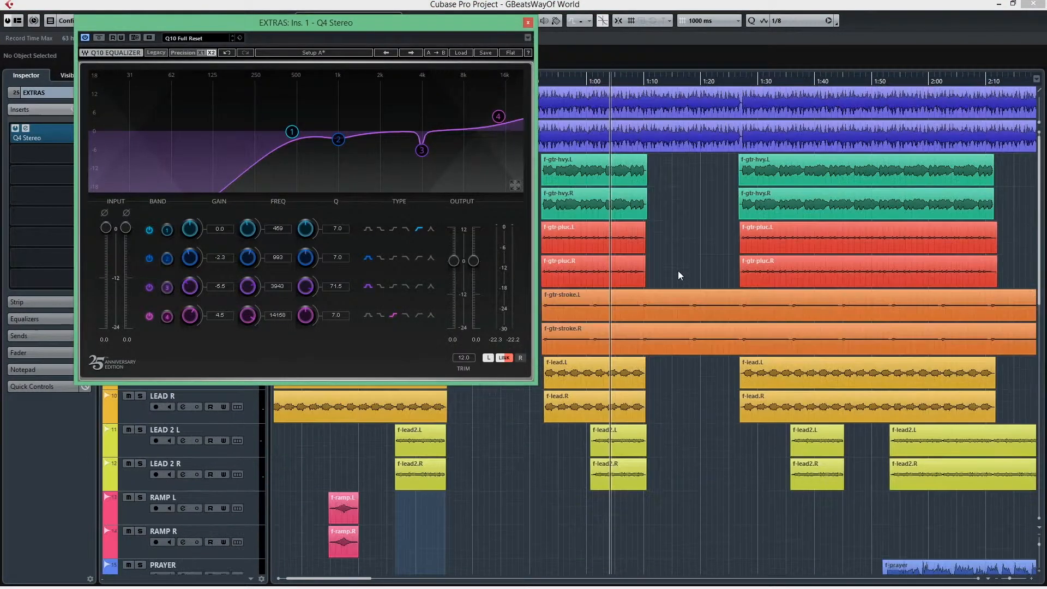